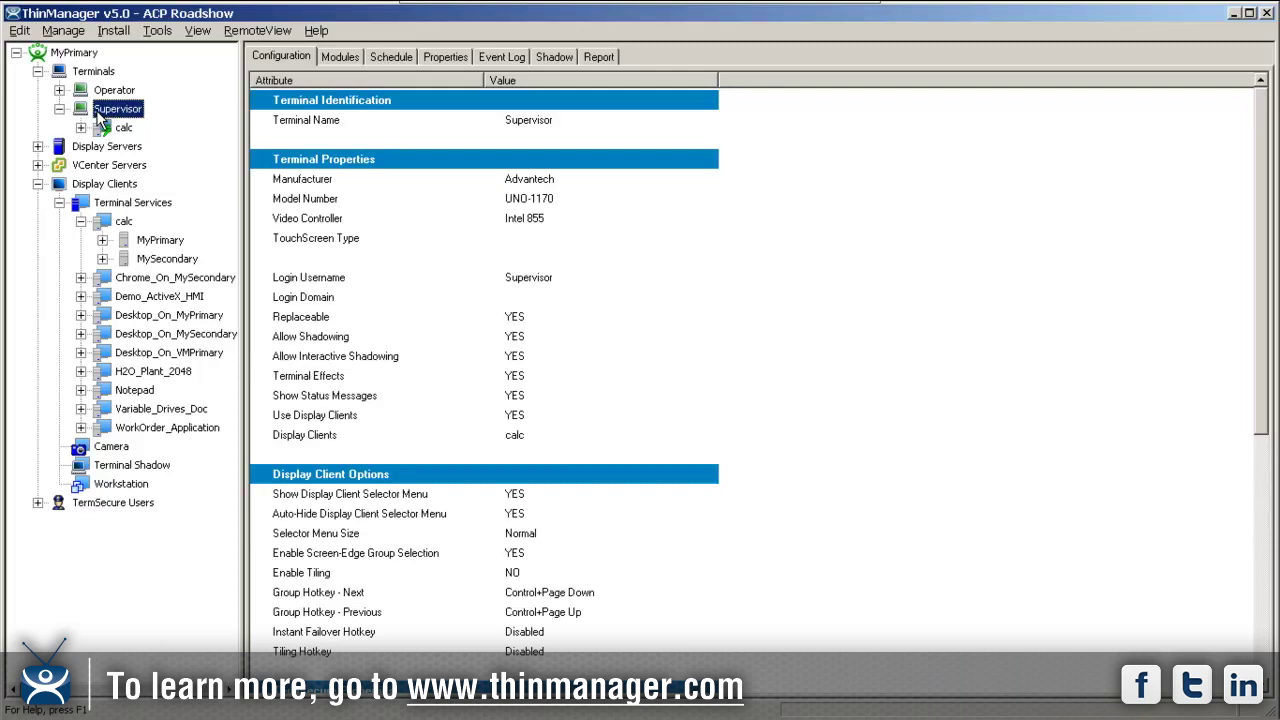
Modify the Supervisor terminal's configuration to add the display clients Desktop_On_MySecondary, Variable_Drives_Doc and Notepad after calc
{"action": "left_click", "coordinate": [105, 106]}
{"action": "double_click", "coordinate": [88, 105]}
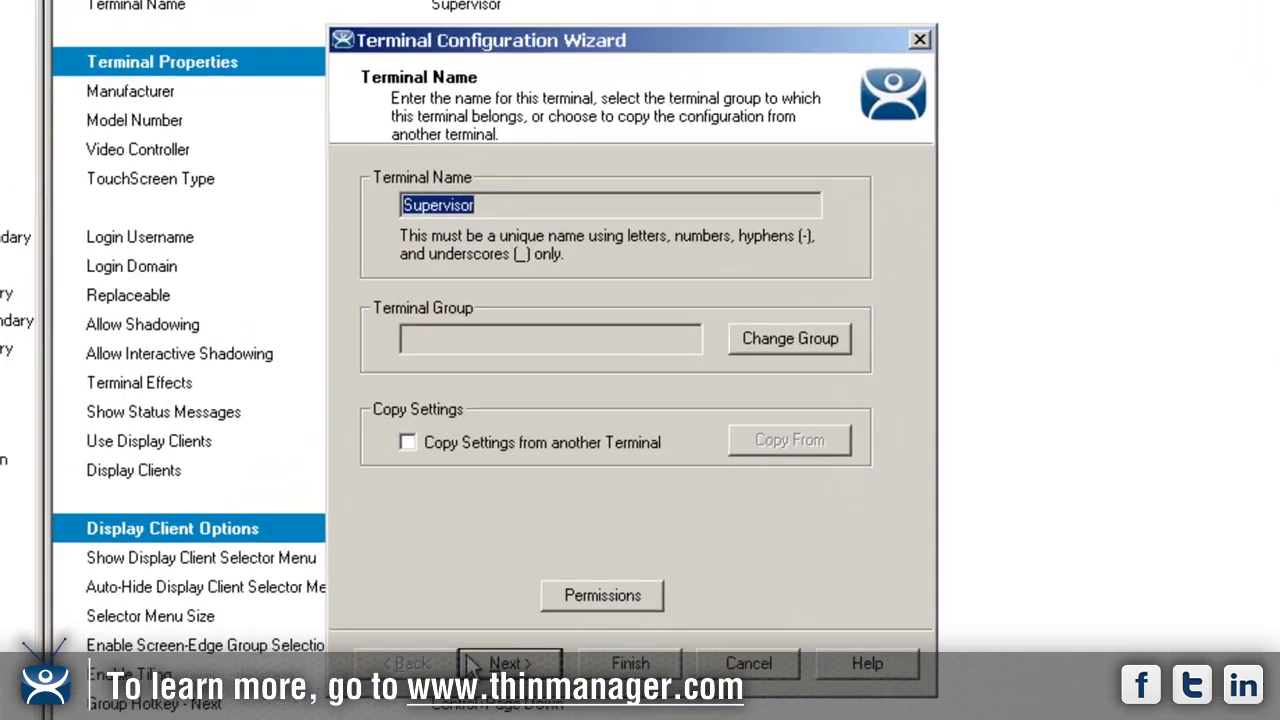
{"action": "left_click", "coordinate": [510, 664]}
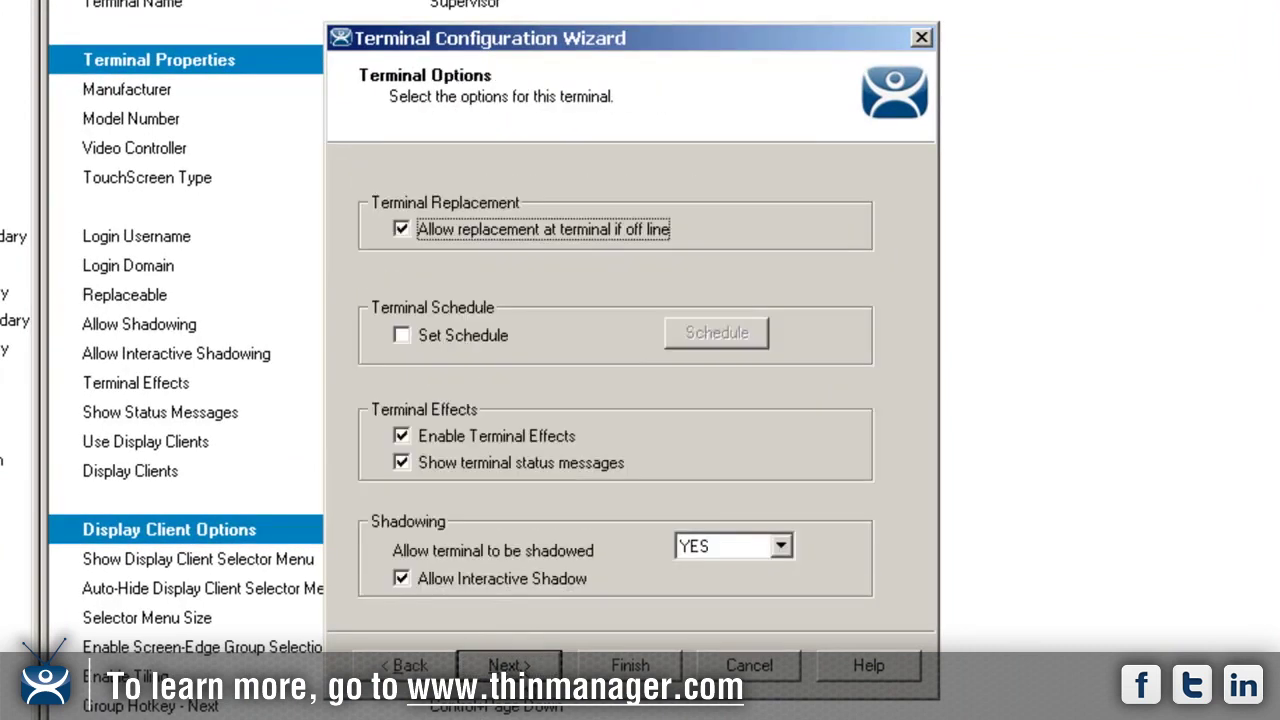
{"action": "key", "text": "Return"}
{"action": "key", "text": "Return"}
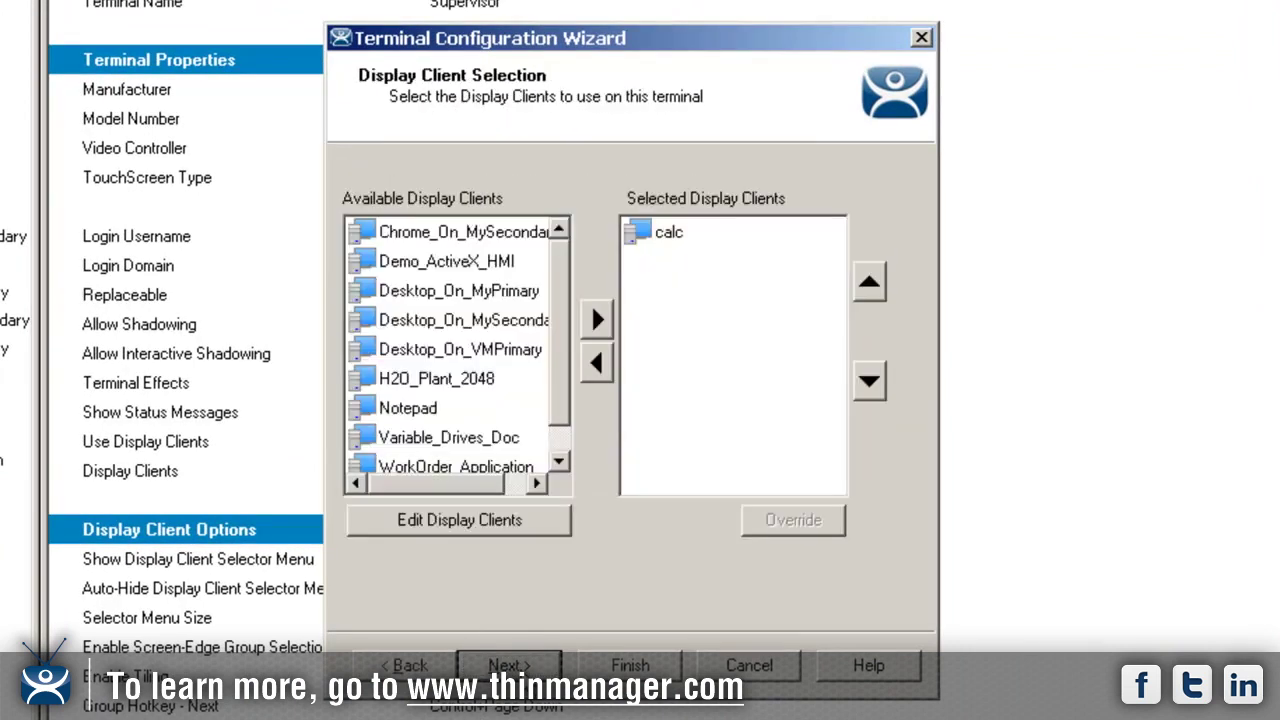
{"action": "double_click", "coordinate": [510, 300]}
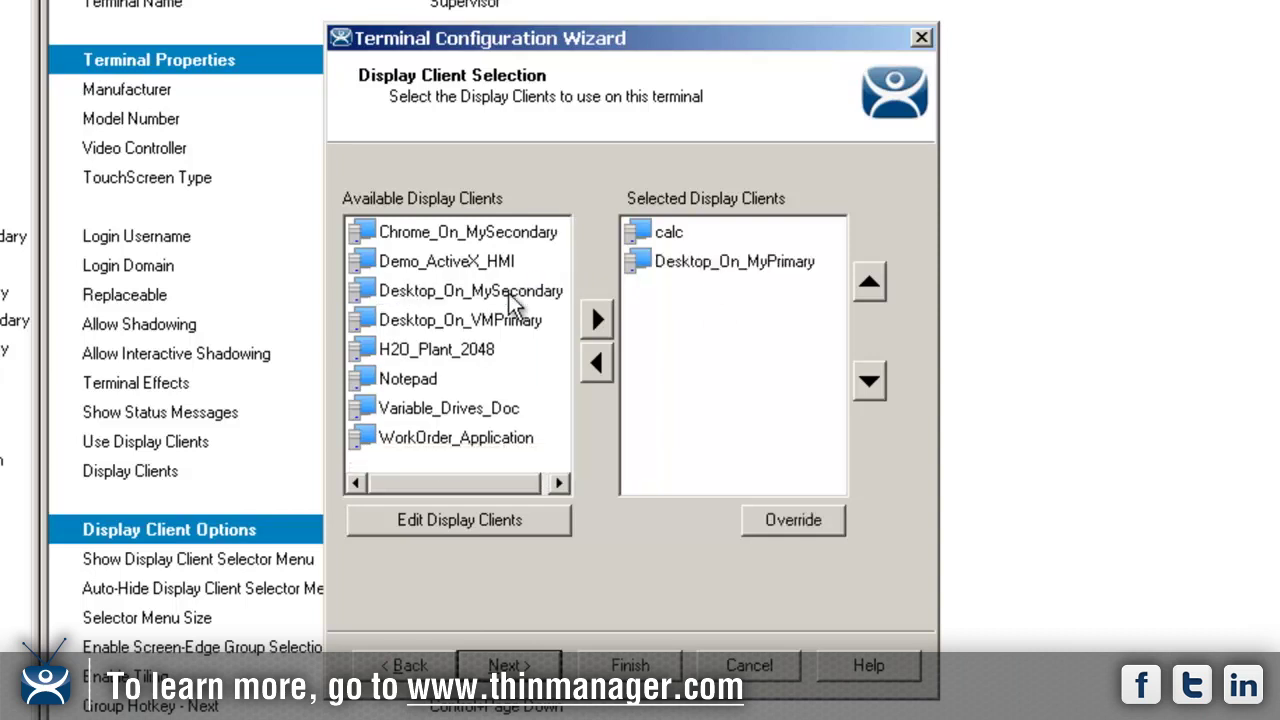
{"action": "double_click", "coordinate": [655, 264]}
{"action": "double_click", "coordinate": [486, 322]}
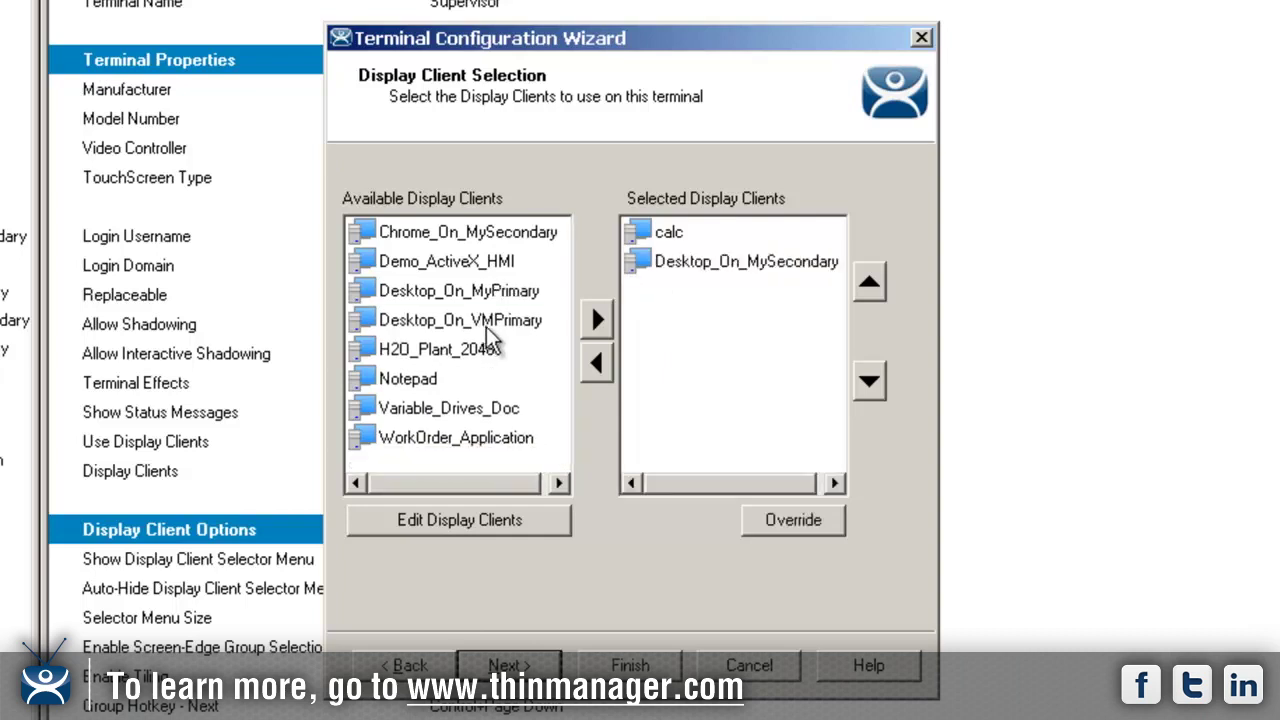
{"action": "double_click", "coordinate": [472, 410]}
{"action": "left_click", "coordinate": [408, 380]}
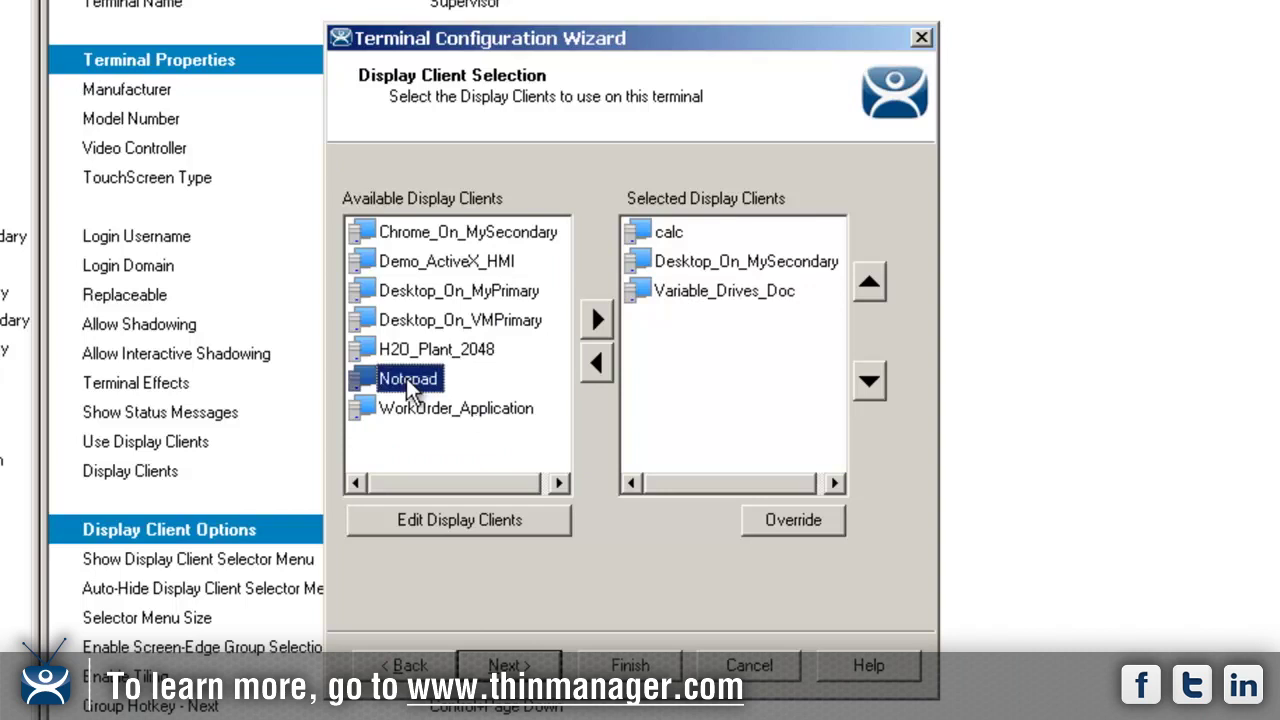
{"action": "double_click", "coordinate": [408, 383]}
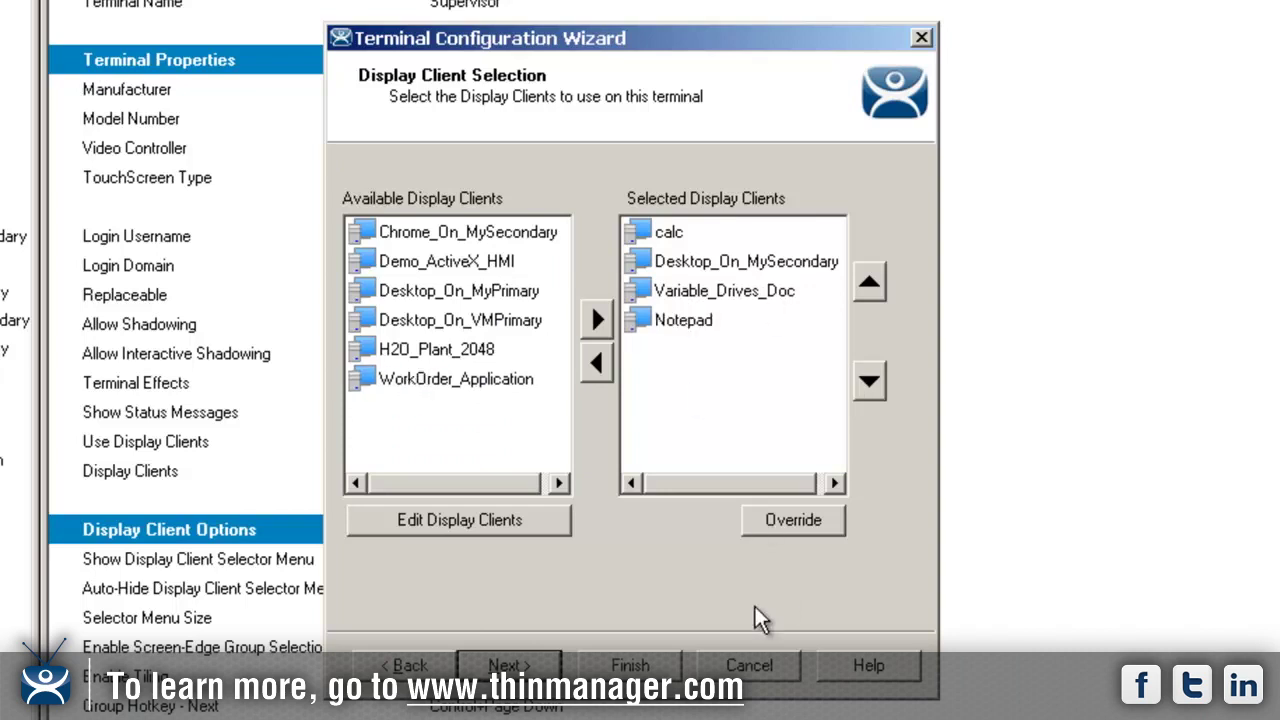
Check the display client hotkeys, keep the remaining terminal settings as they are and finish the Supervisor configuration
{"action": "left_click", "coordinate": [525, 666]}
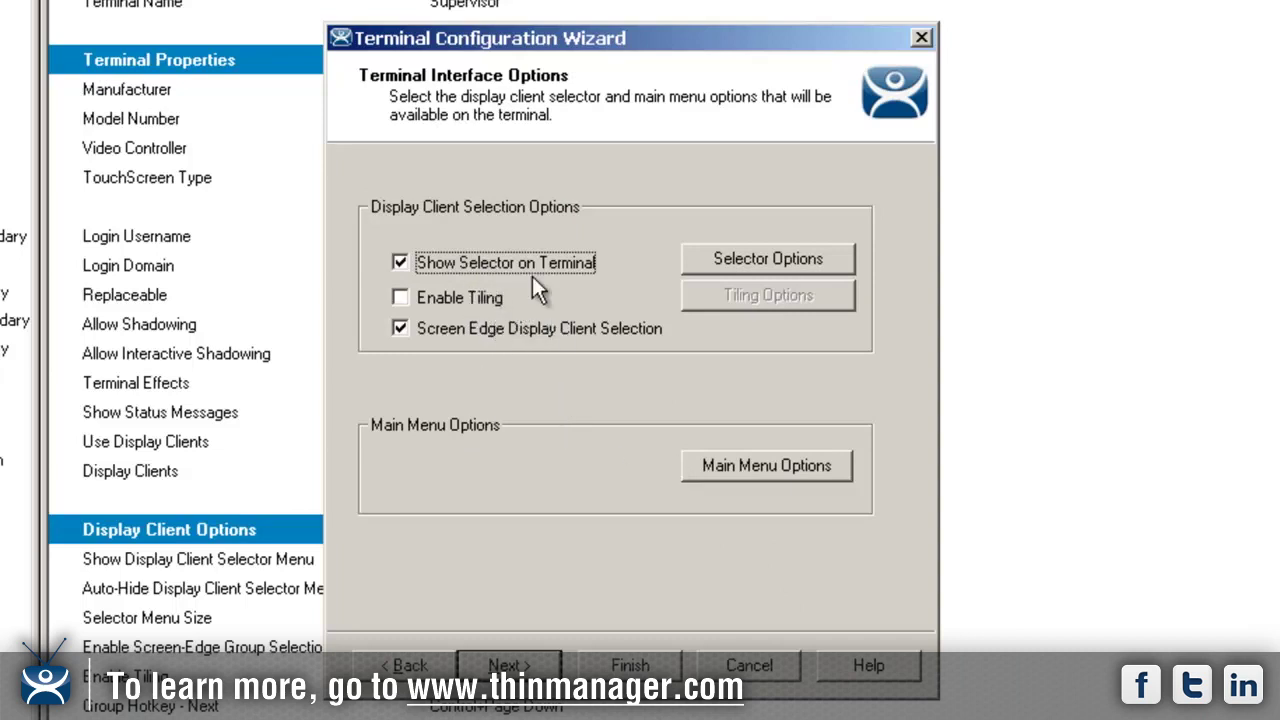
{"action": "left_click", "coordinate": [509, 665]}
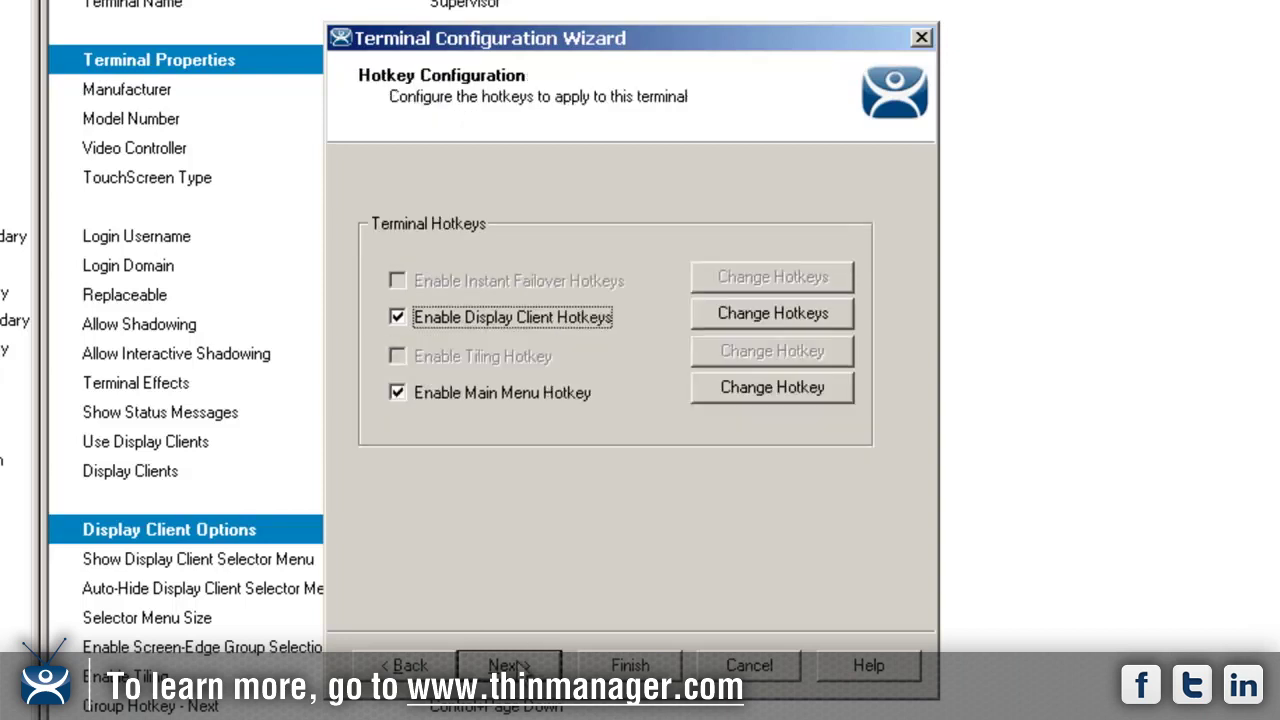
{"action": "left_click", "coordinate": [763, 310]}
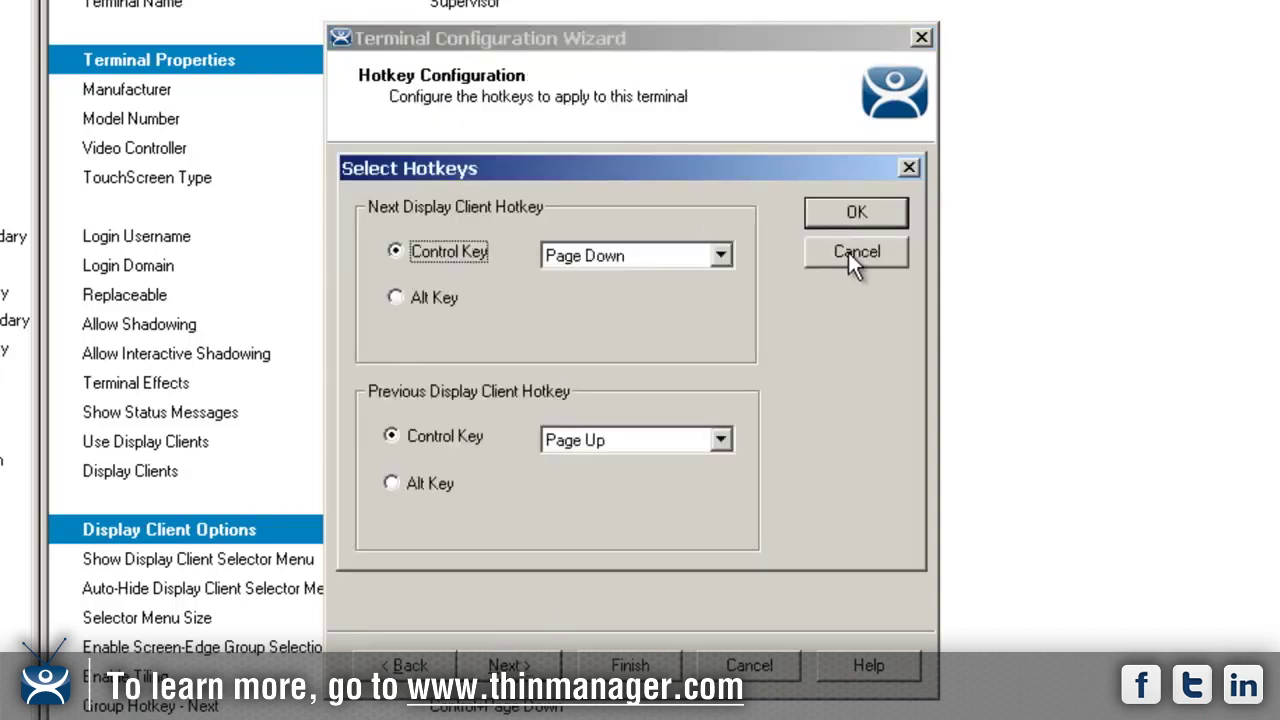
{"action": "left_click", "coordinate": [848, 252]}
{"action": "left_click", "coordinate": [509, 665]}
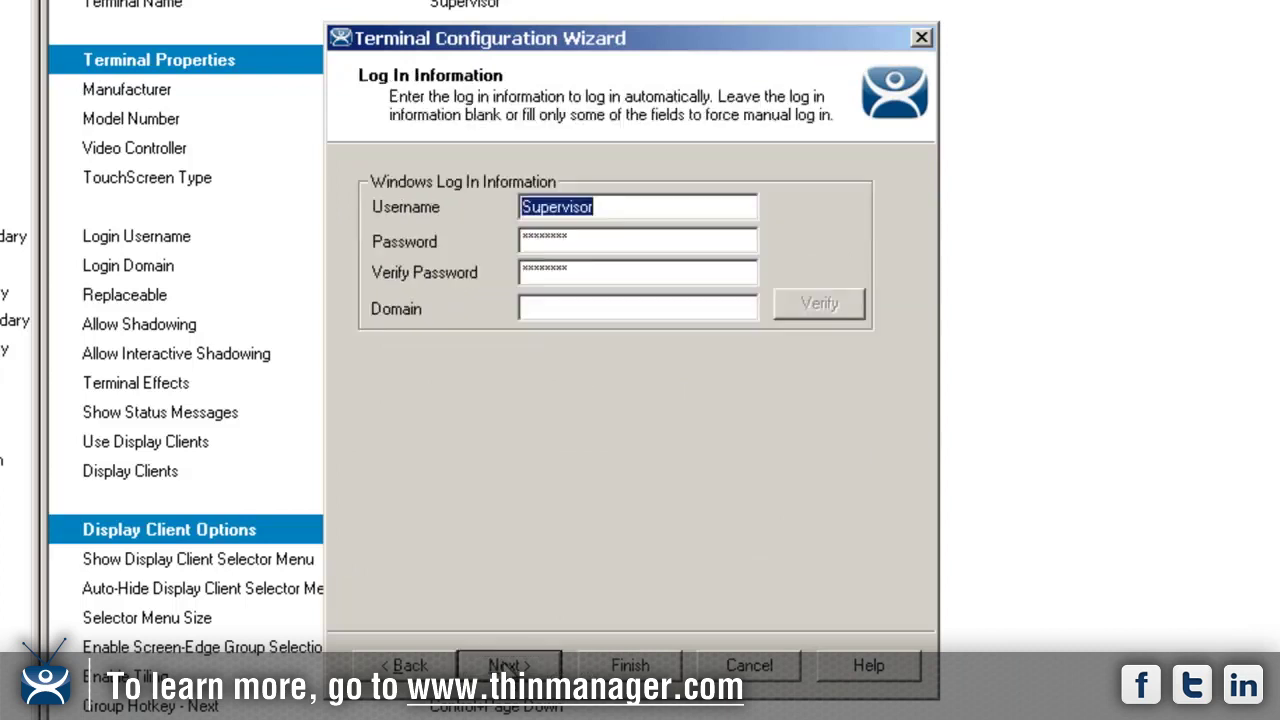
{"action": "left_click", "coordinate": [503, 666]}
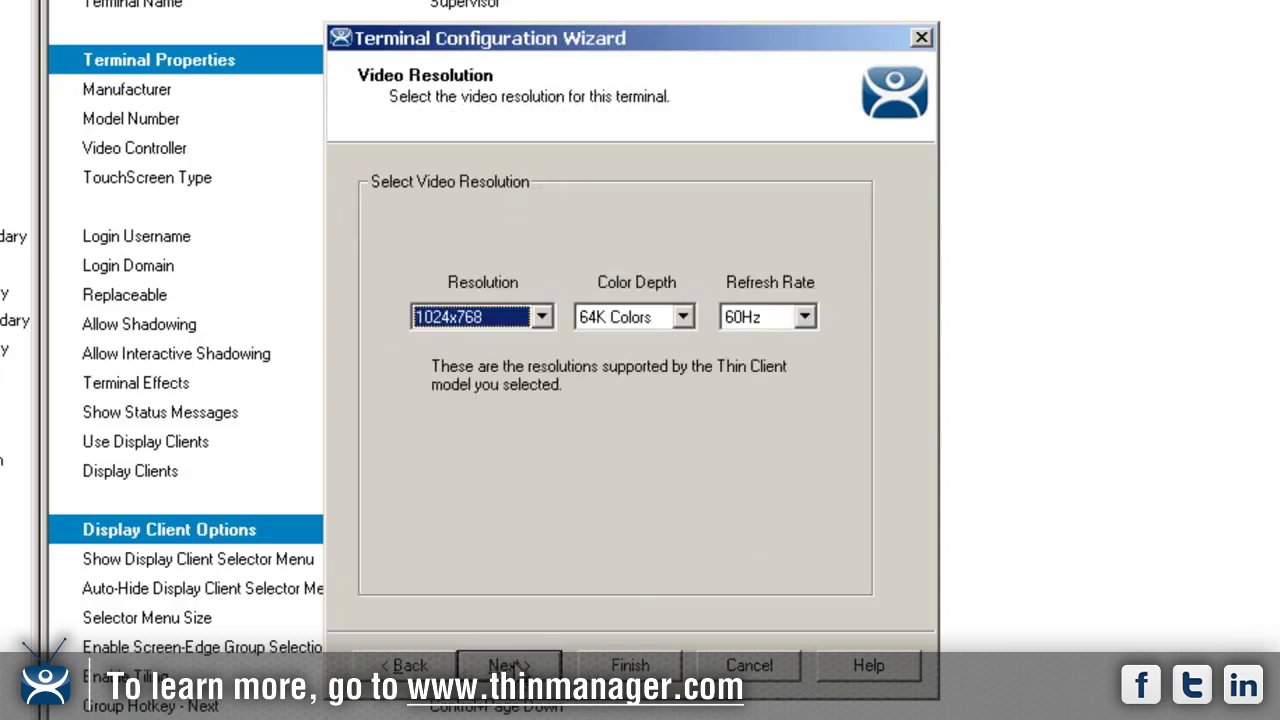
{"action": "left_click", "coordinate": [509, 665]}
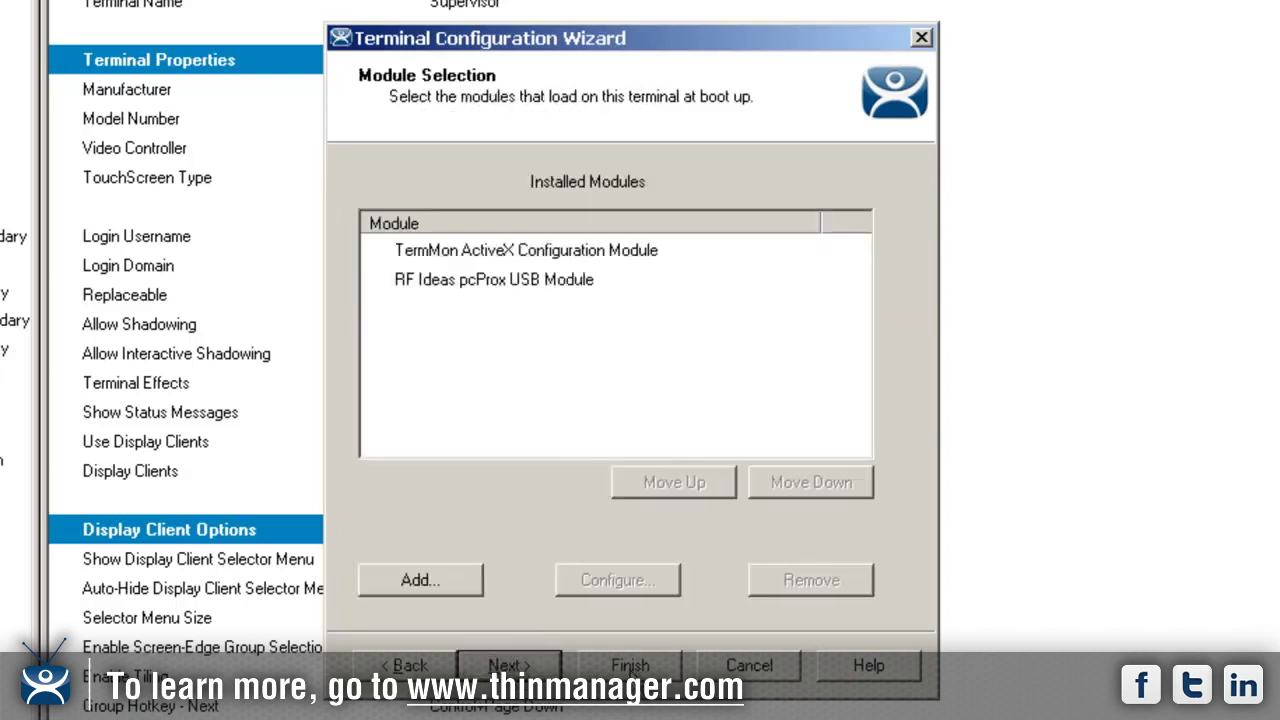
{"action": "left_click", "coordinate": [630, 665]}
Restart the Supervisor terminal and confirm the restart
{"action": "right_click", "coordinate": [58, 84]}
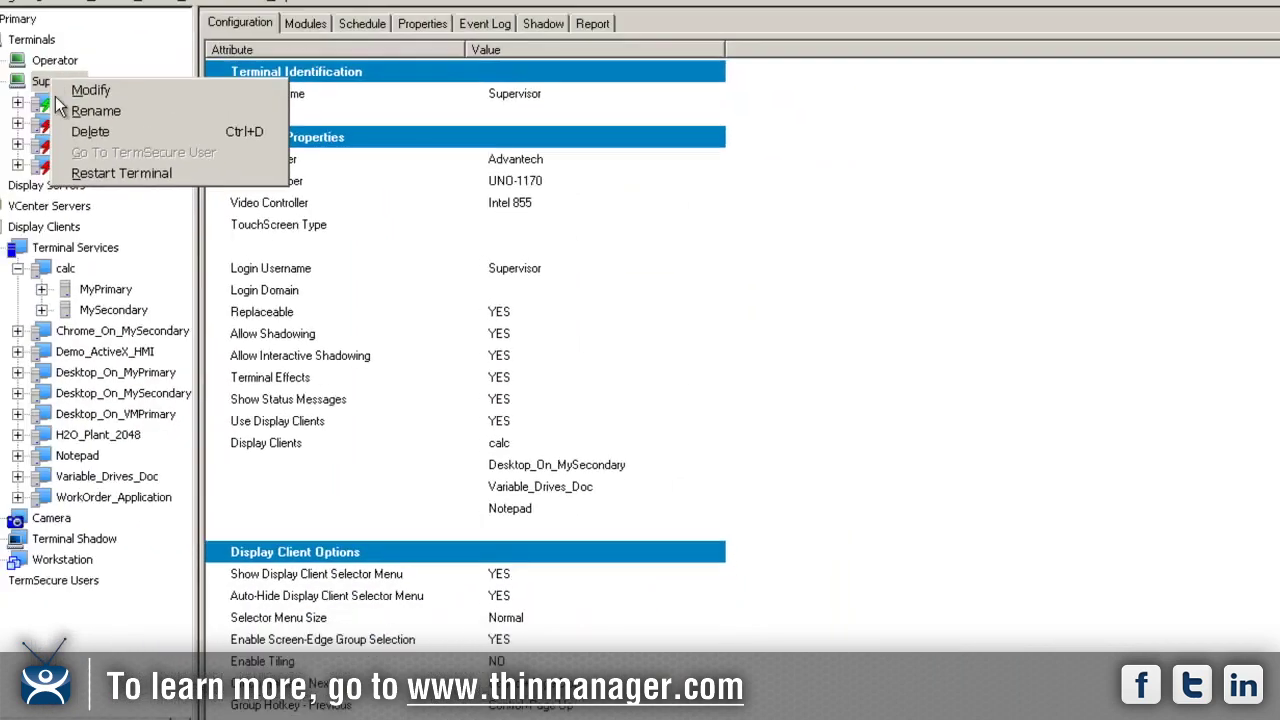
{"action": "left_click", "coordinate": [121, 173]}
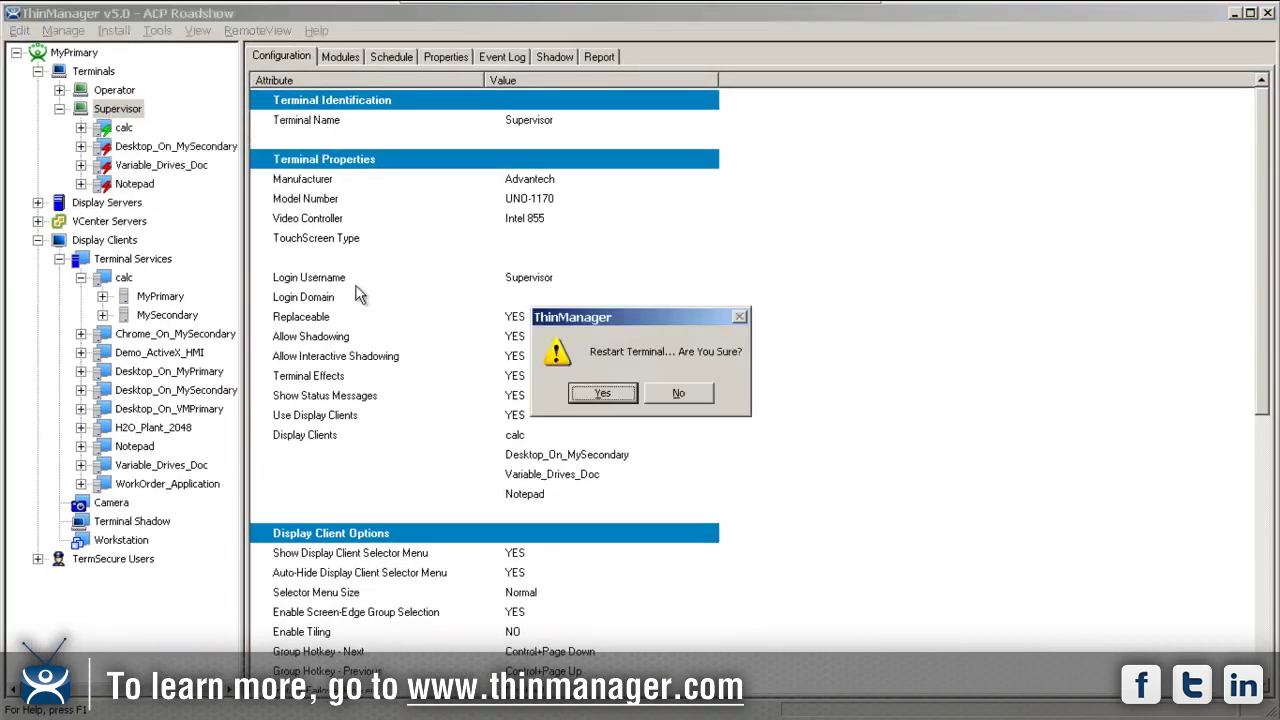
{"action": "left_click", "coordinate": [627, 398]}
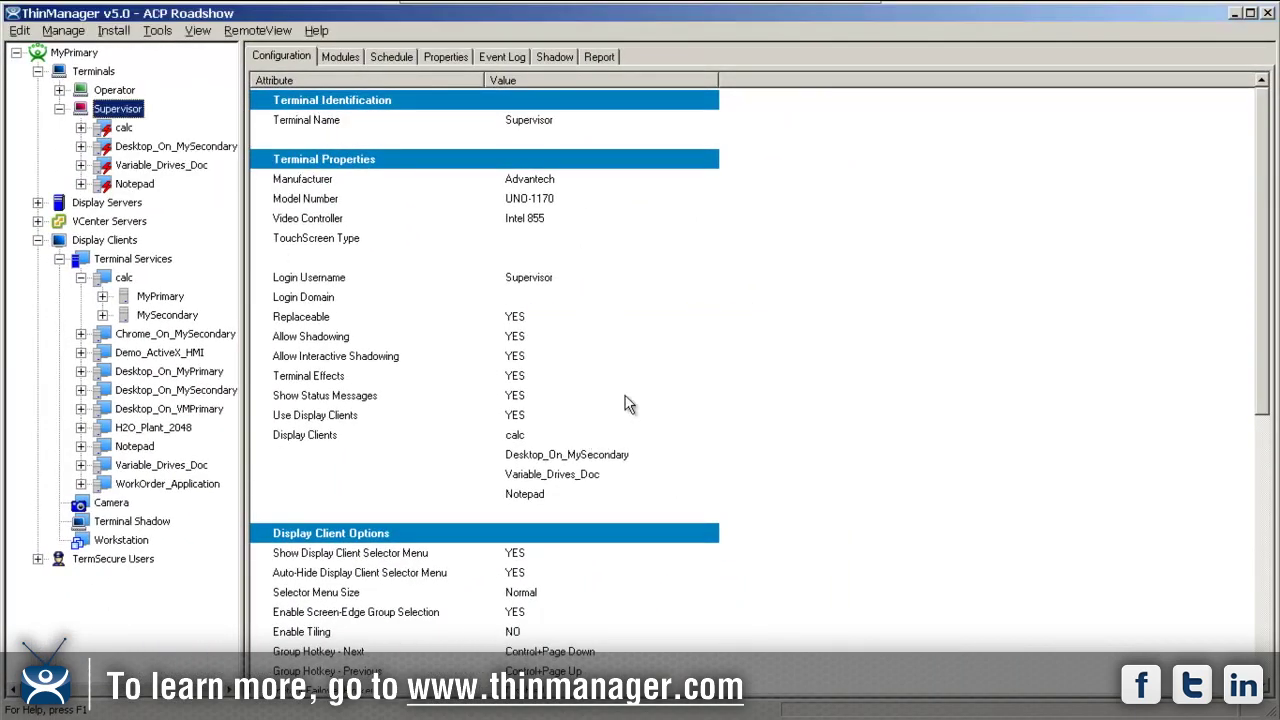
Shadow the Supervisor terminal and cycle forward through all its display clients with the next-client hotkey, back to calc
{"action": "left_click", "coordinate": [551, 58]}
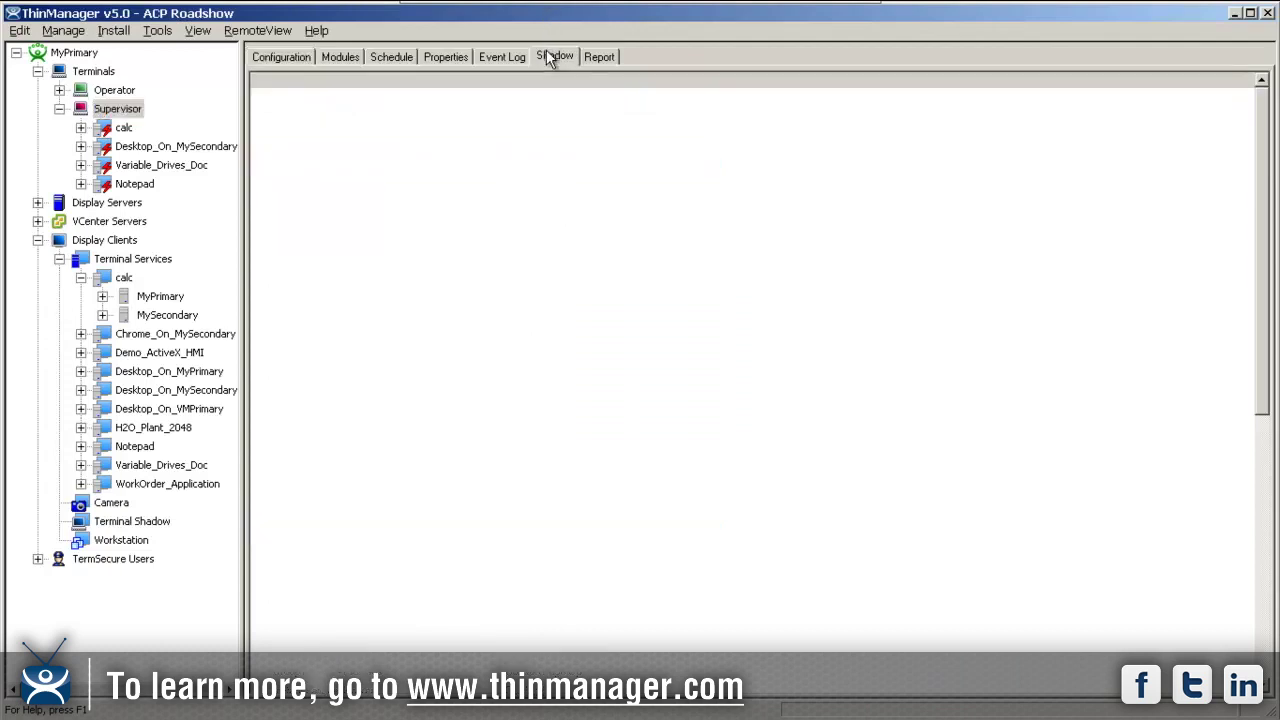
{"action": "left_click", "coordinate": [283, 57]}
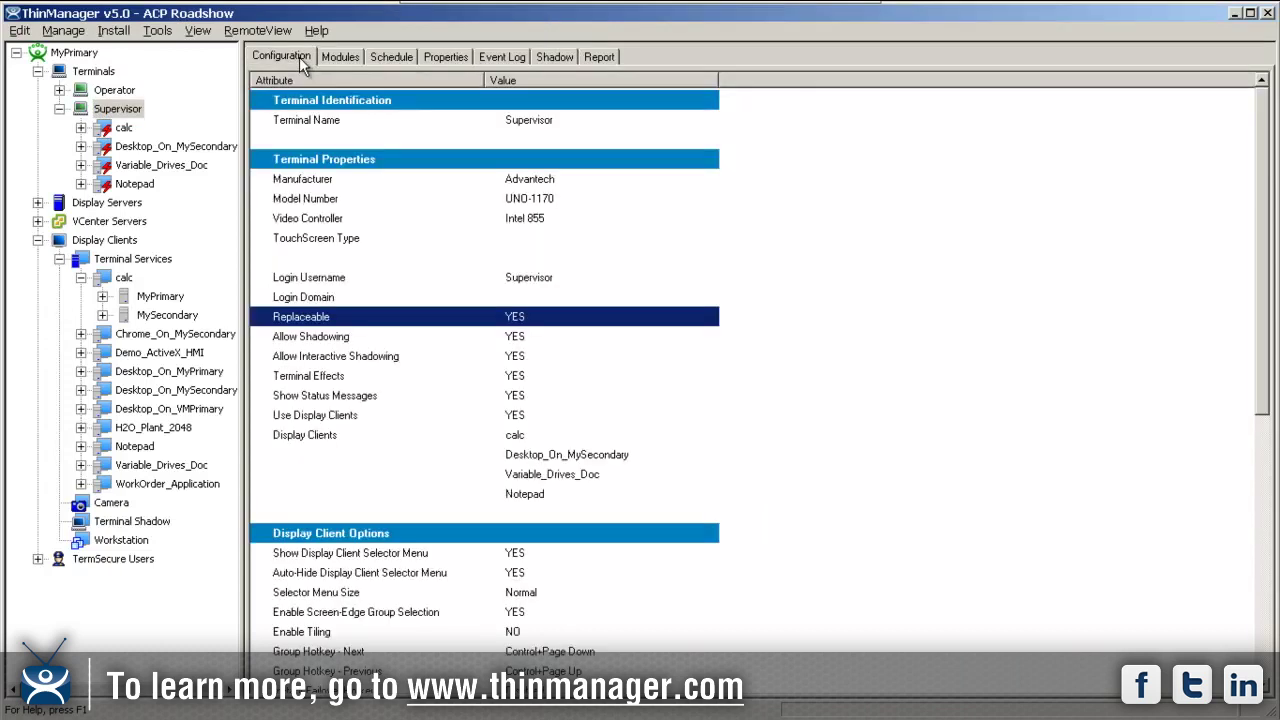
{"action": "left_click", "coordinate": [553, 57]}
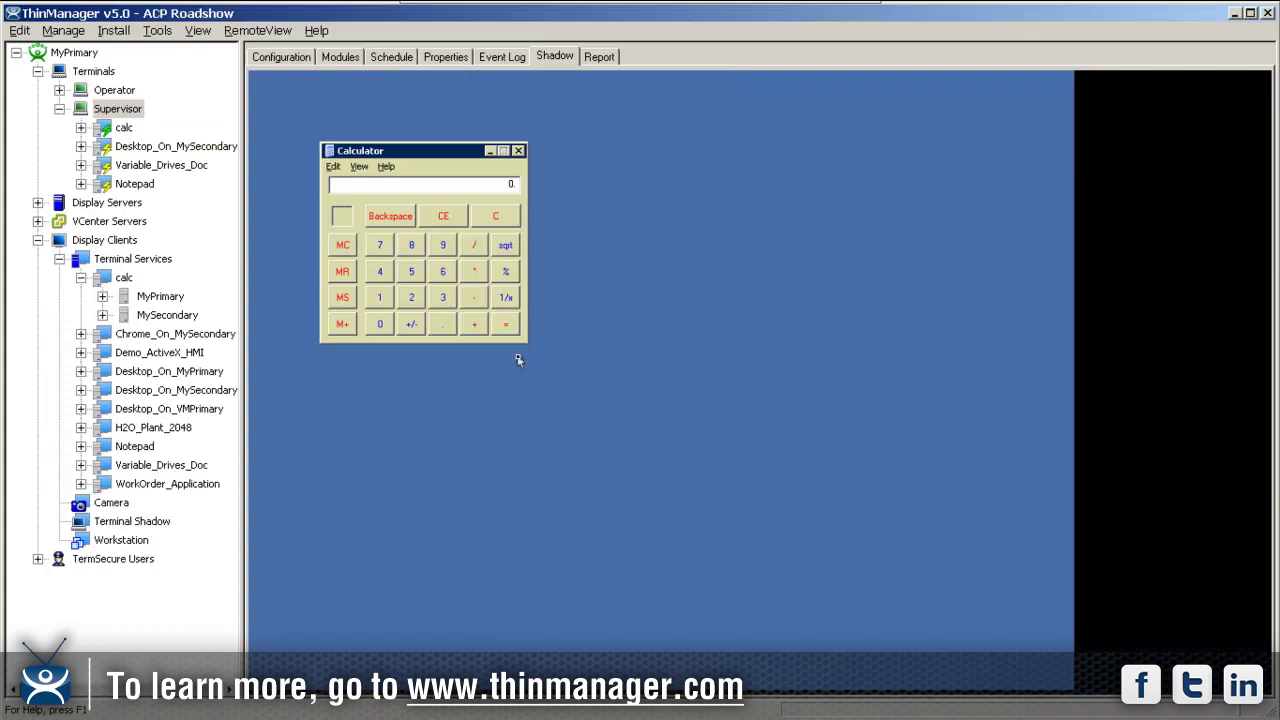
{"action": "key", "text": "ctrl+Page_Down"}
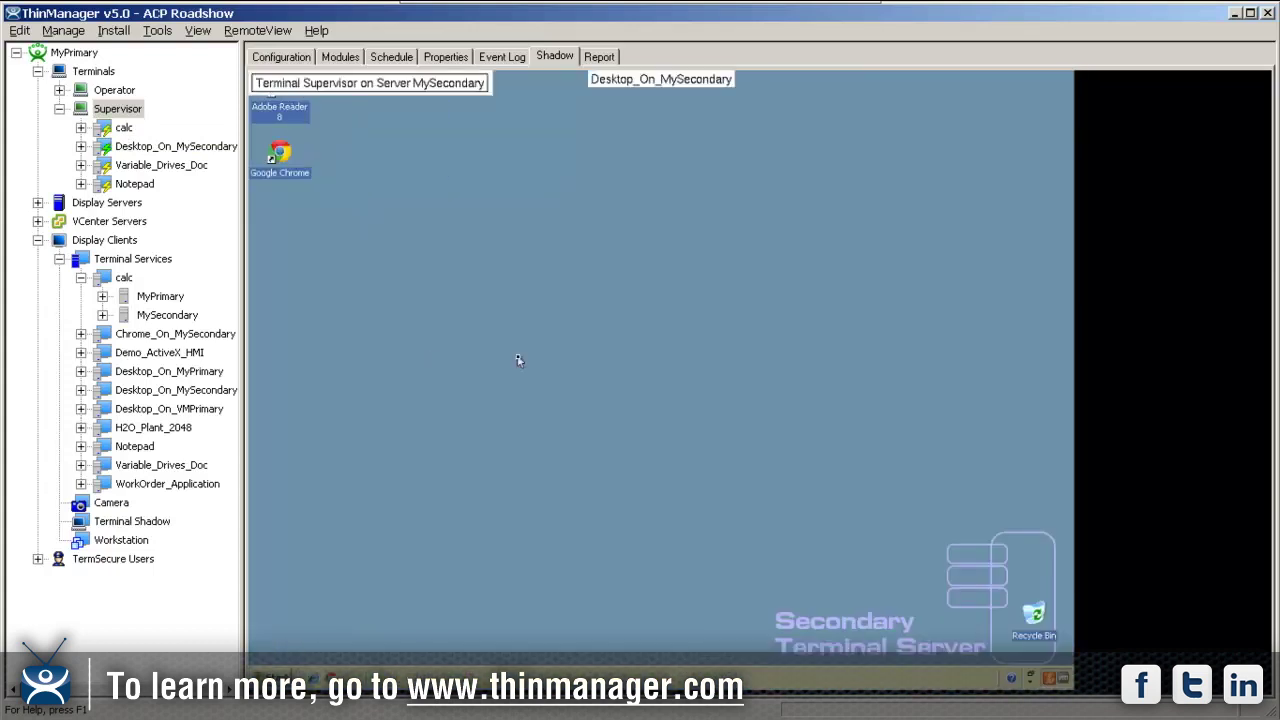
{"action": "key", "text": "ctrl+Page_Down"}
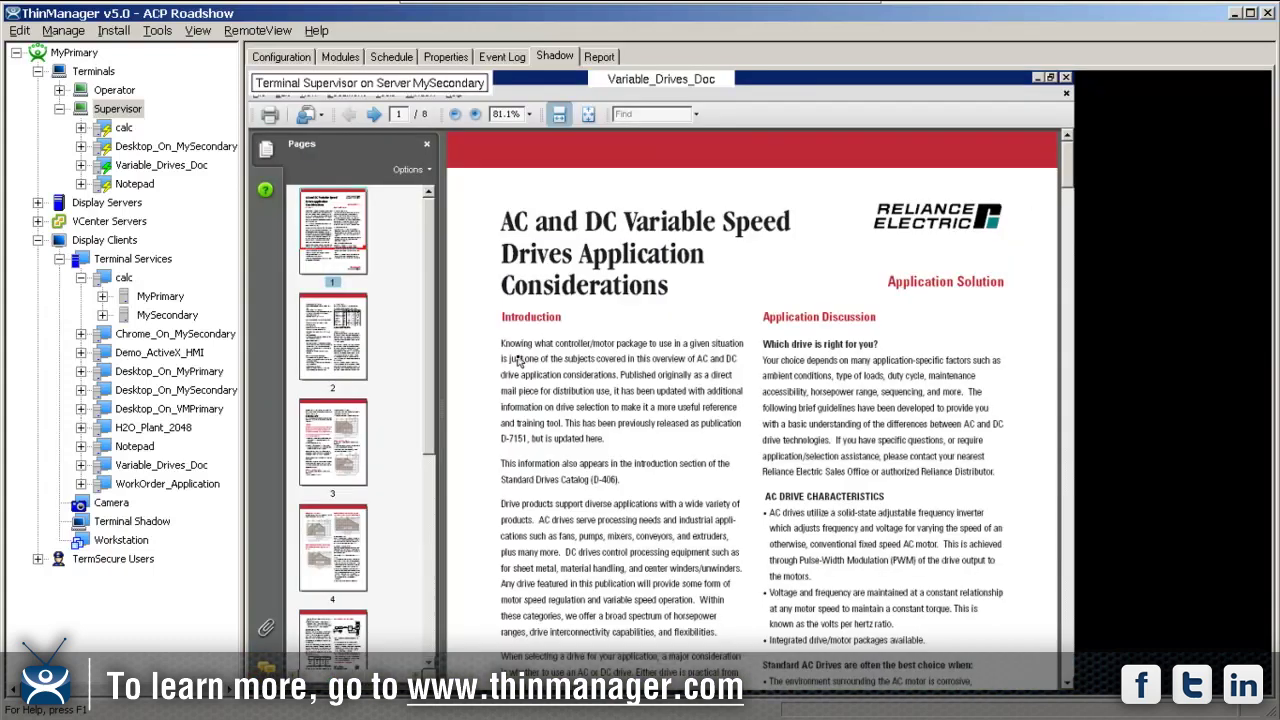
{"action": "key", "text": "ctrl+Page_Down"}
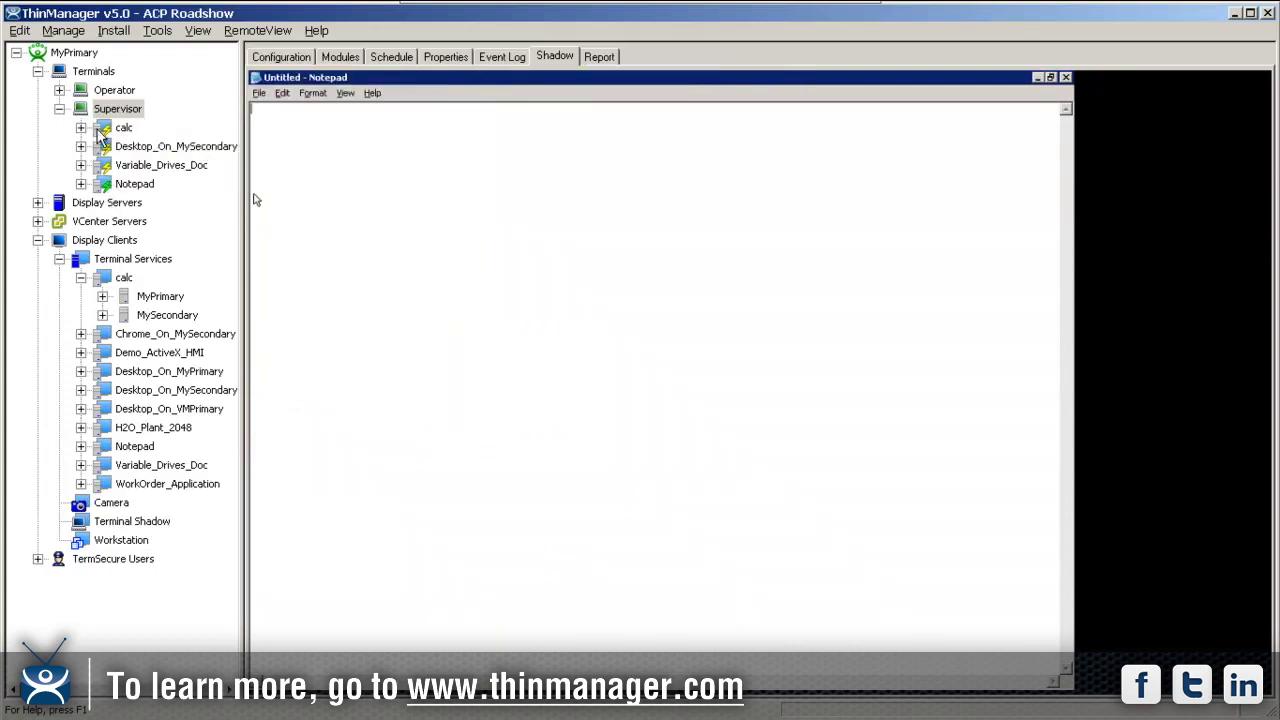
{"action": "key", "text": "ctrl+Page_Down"}
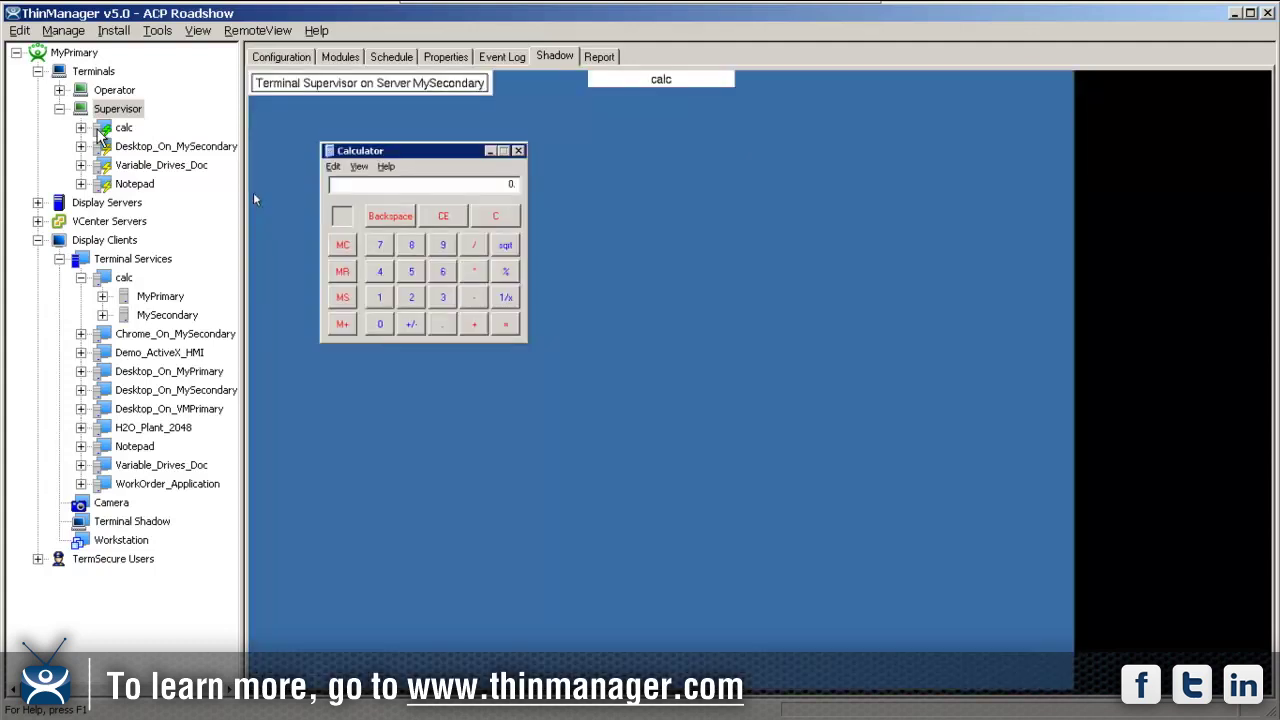
Use the on-screen selector in the shadowed session to switch to Variable_Drives_Doc and then to Desktop_On_MySecondary
{"action": "left_click", "coordinate": [627, 88]}
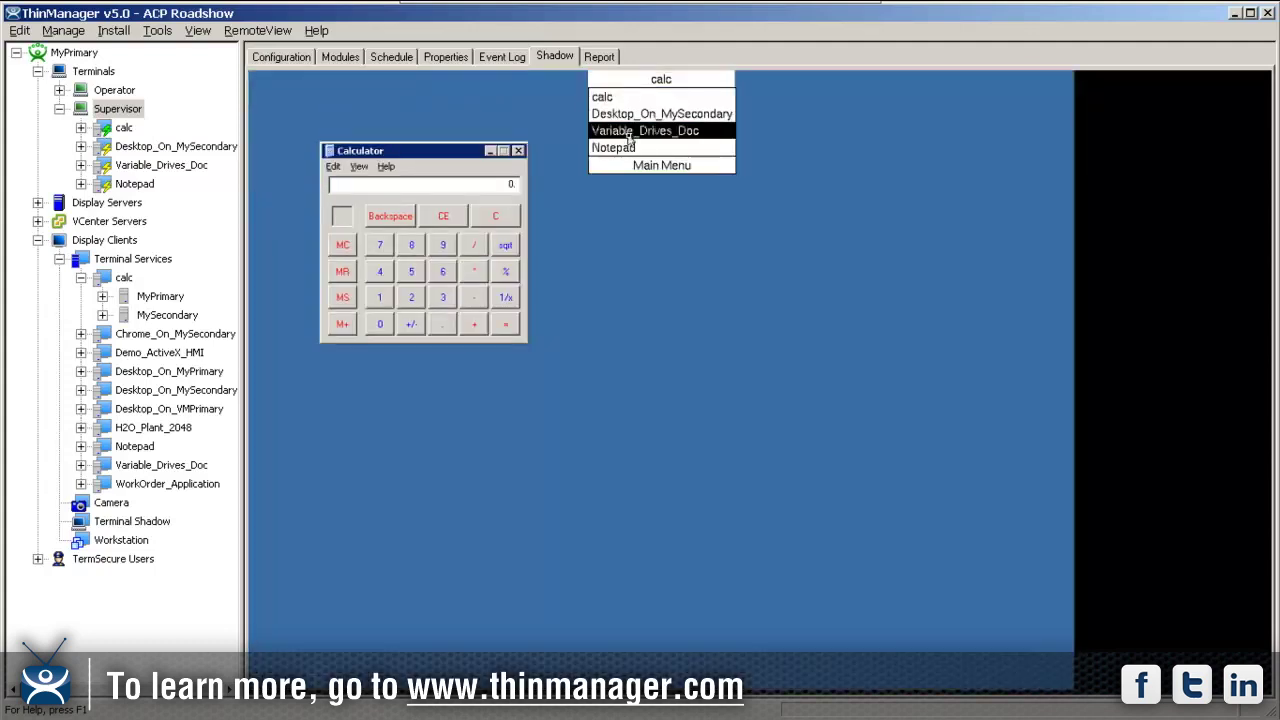
{"action": "left_click", "coordinate": [629, 132]}
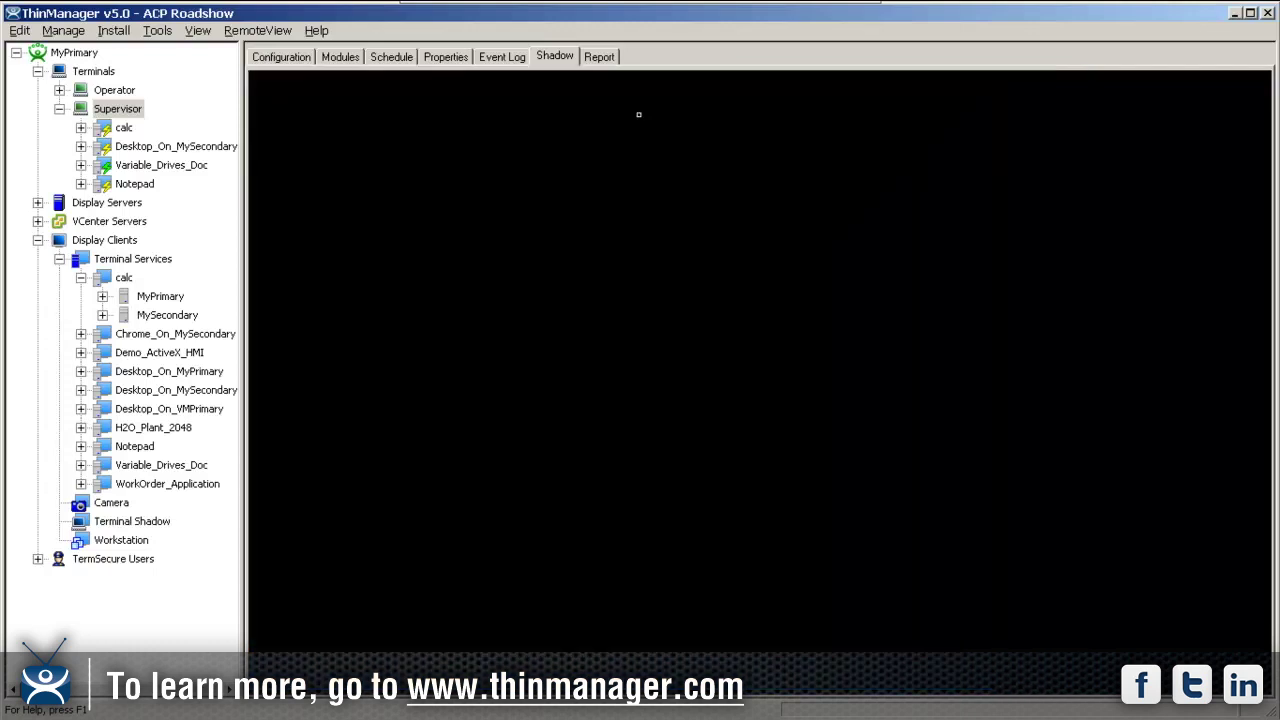
{"action": "left_click", "coordinate": [655, 80]}
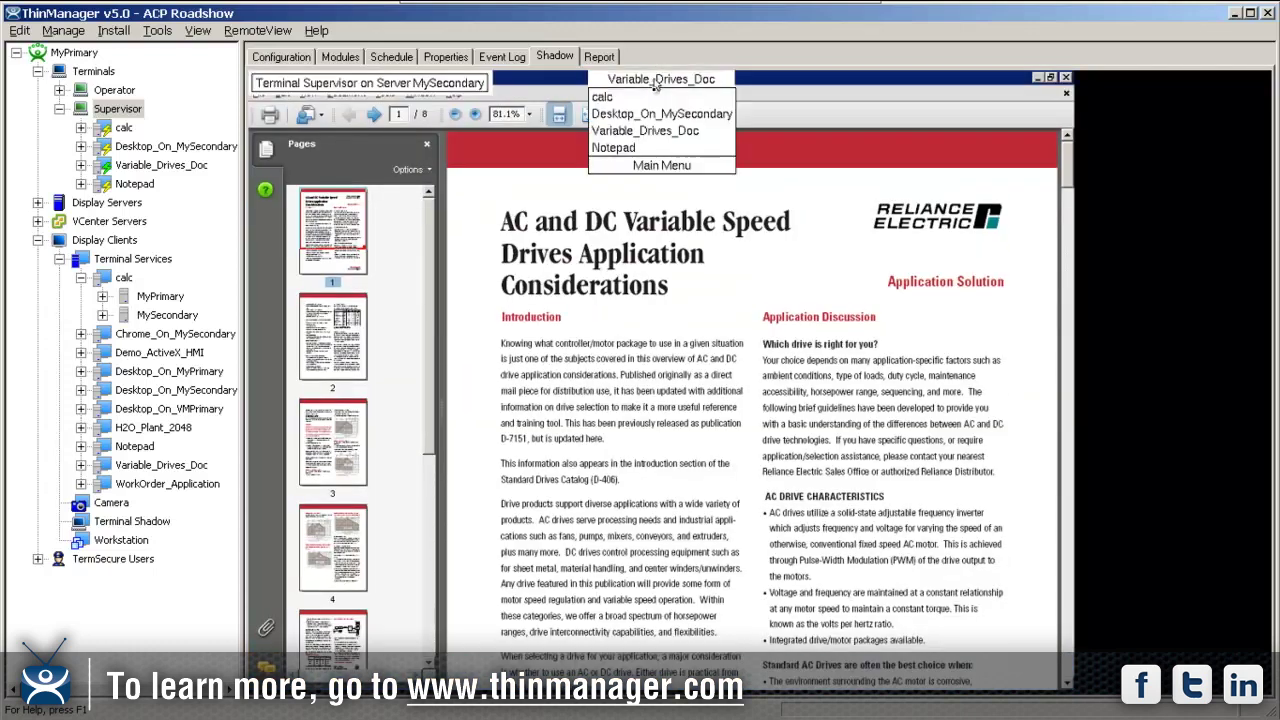
{"action": "left_click", "coordinate": [650, 114]}
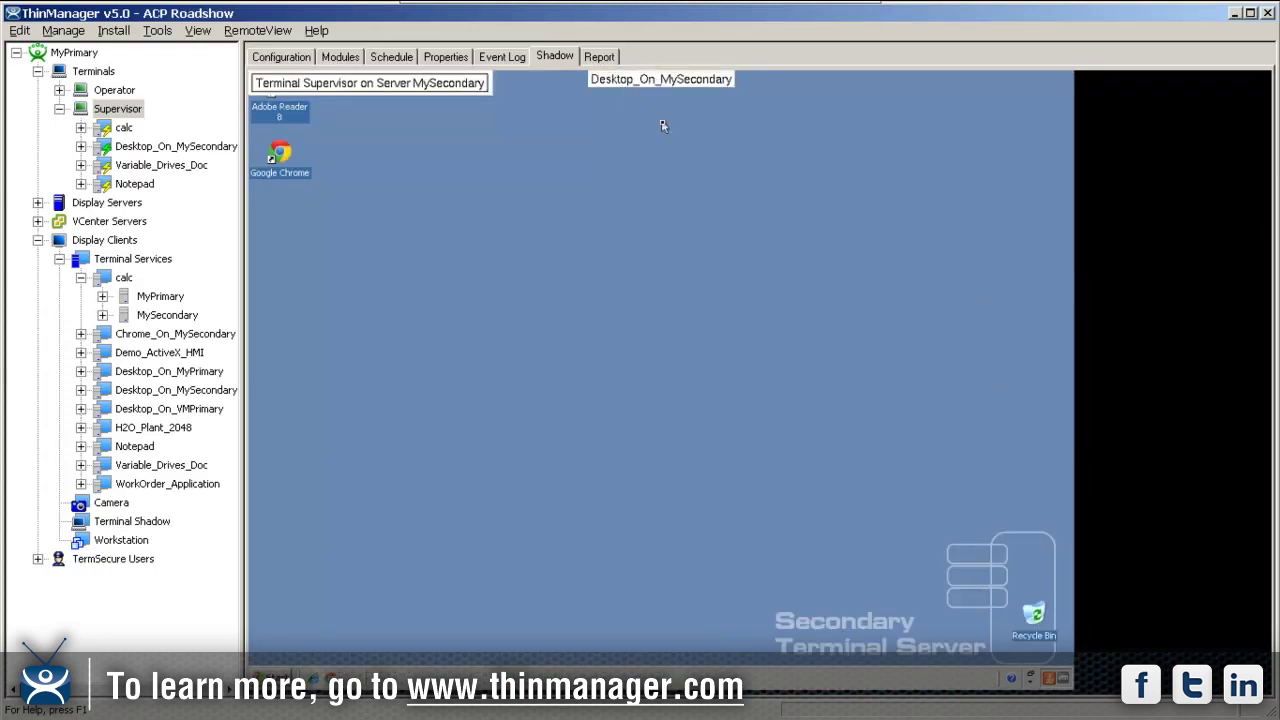
Reopen the Supervisor terminal's configuration and enable tiling in its Terminal Interface Options
{"action": "double_click", "coordinate": [117, 108]}
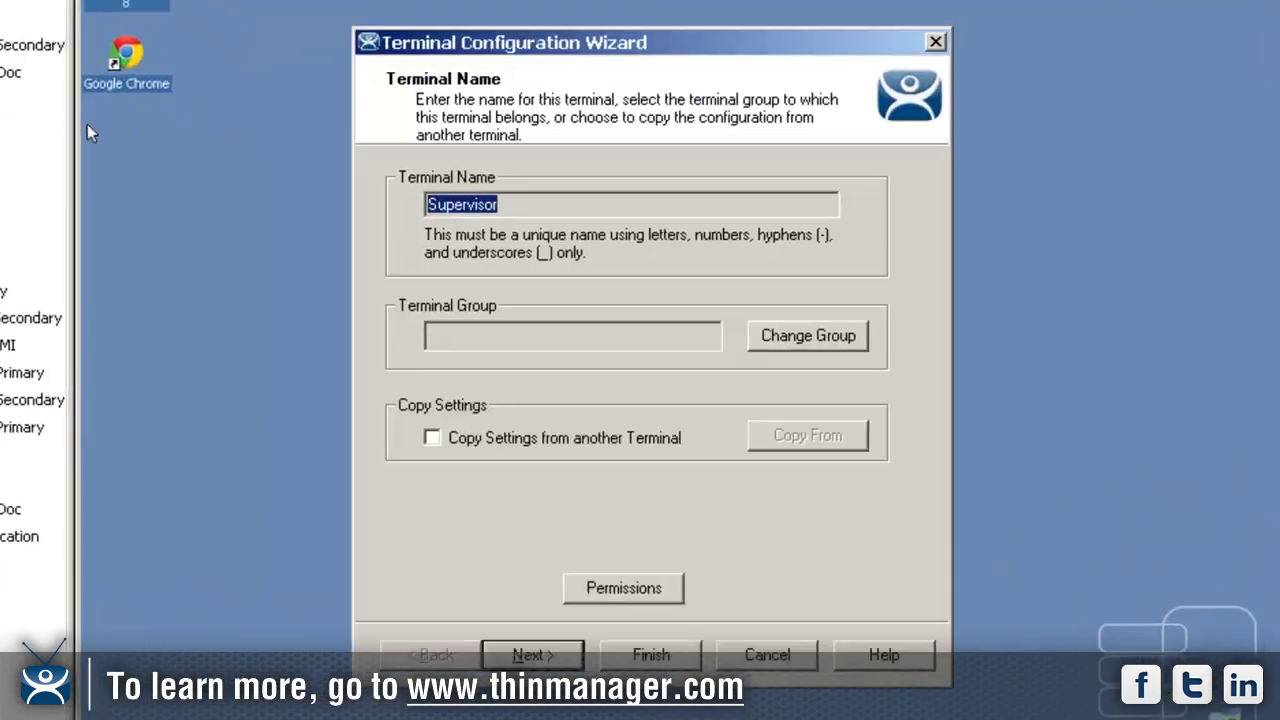
{"action": "left_click", "coordinate": [564, 660]}
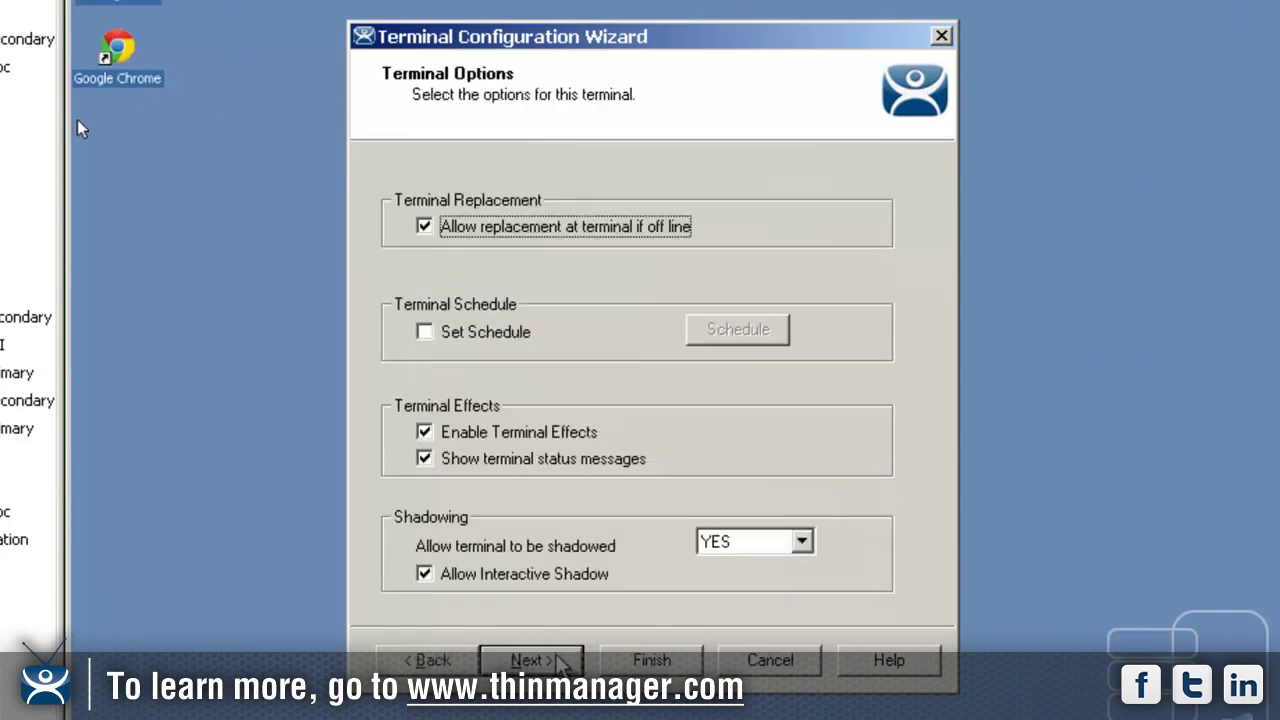
{"action": "left_click", "coordinate": [556, 660]}
{"action": "left_click", "coordinate": [556, 660]}
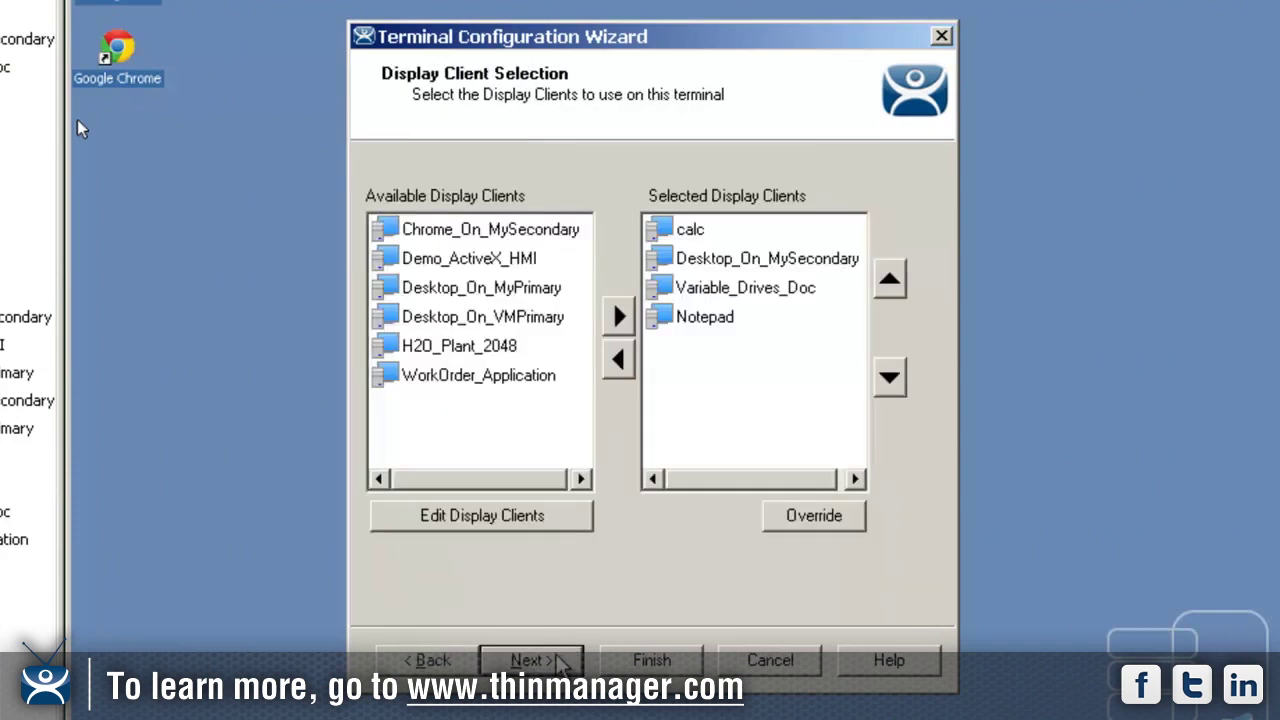
{"action": "left_click", "coordinate": [556, 660]}
{"action": "left_click", "coordinate": [452, 297]}
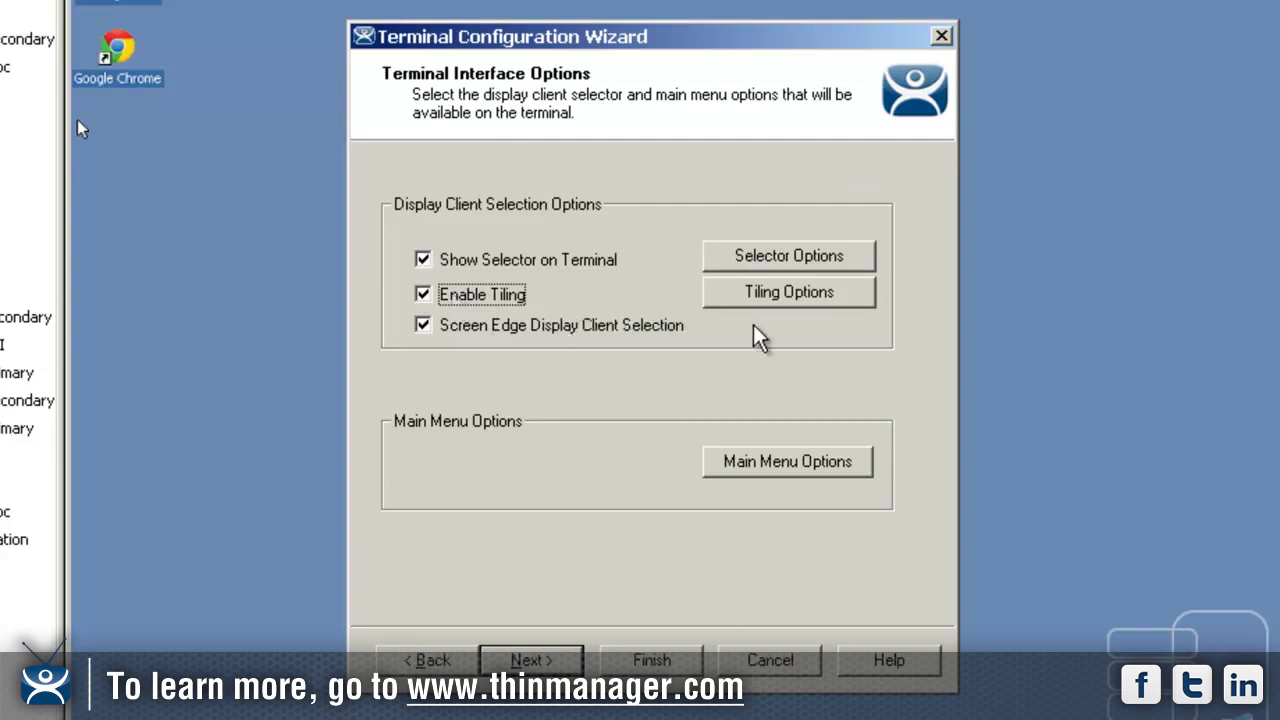
Enable "Tile on right click (mouse or touchscreen)" in the tiling options and finish the Supervisor configuration
{"action": "left_click", "coordinate": [791, 298]}
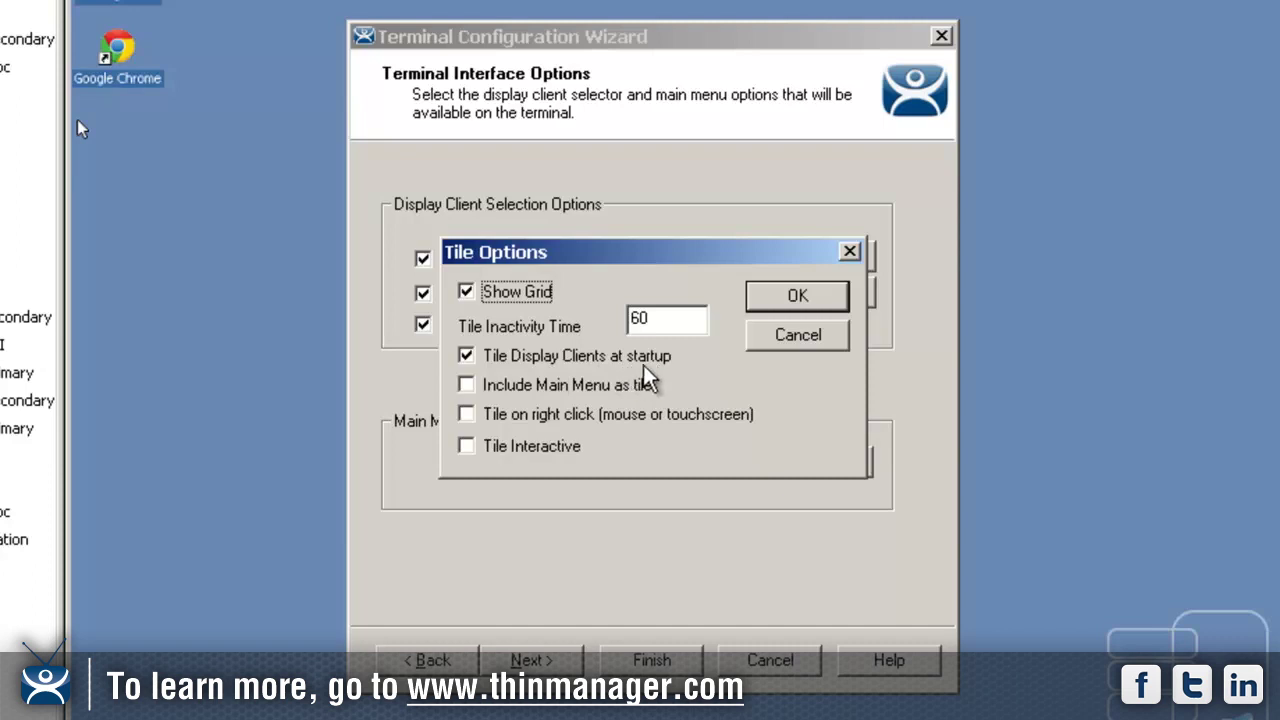
{"action": "left_click", "coordinate": [463, 414]}
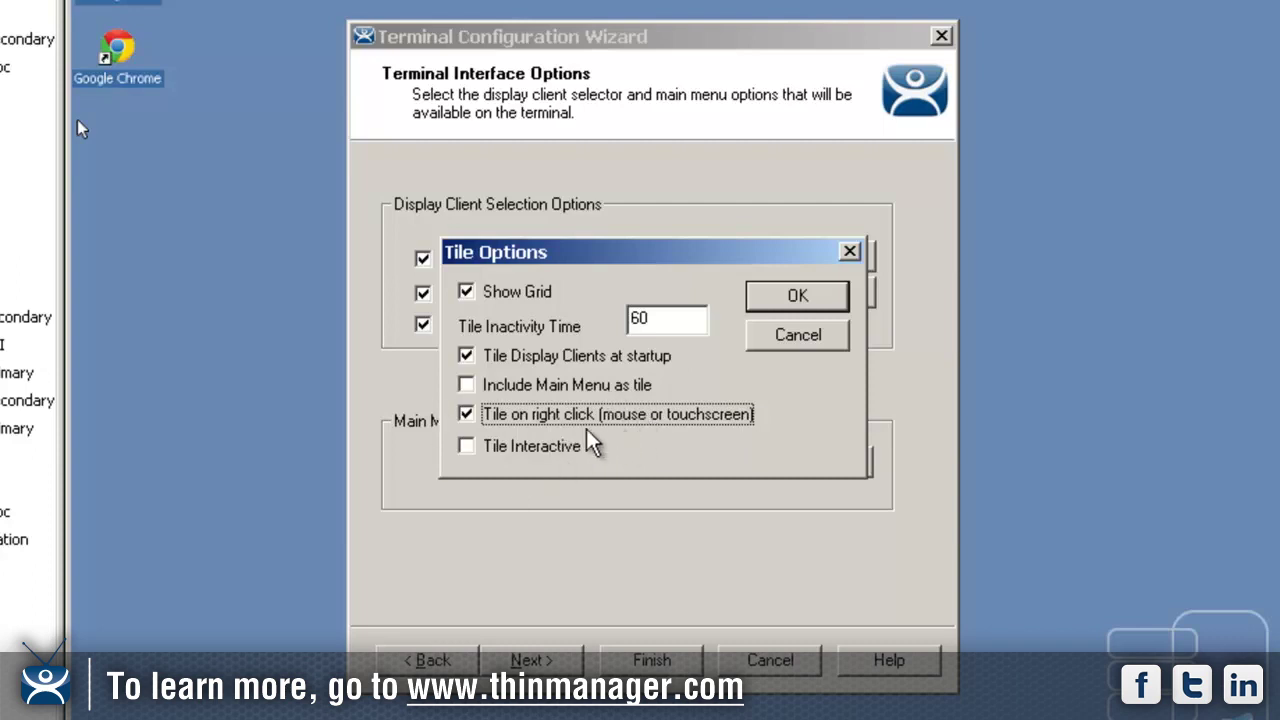
{"action": "left_click", "coordinate": [790, 298]}
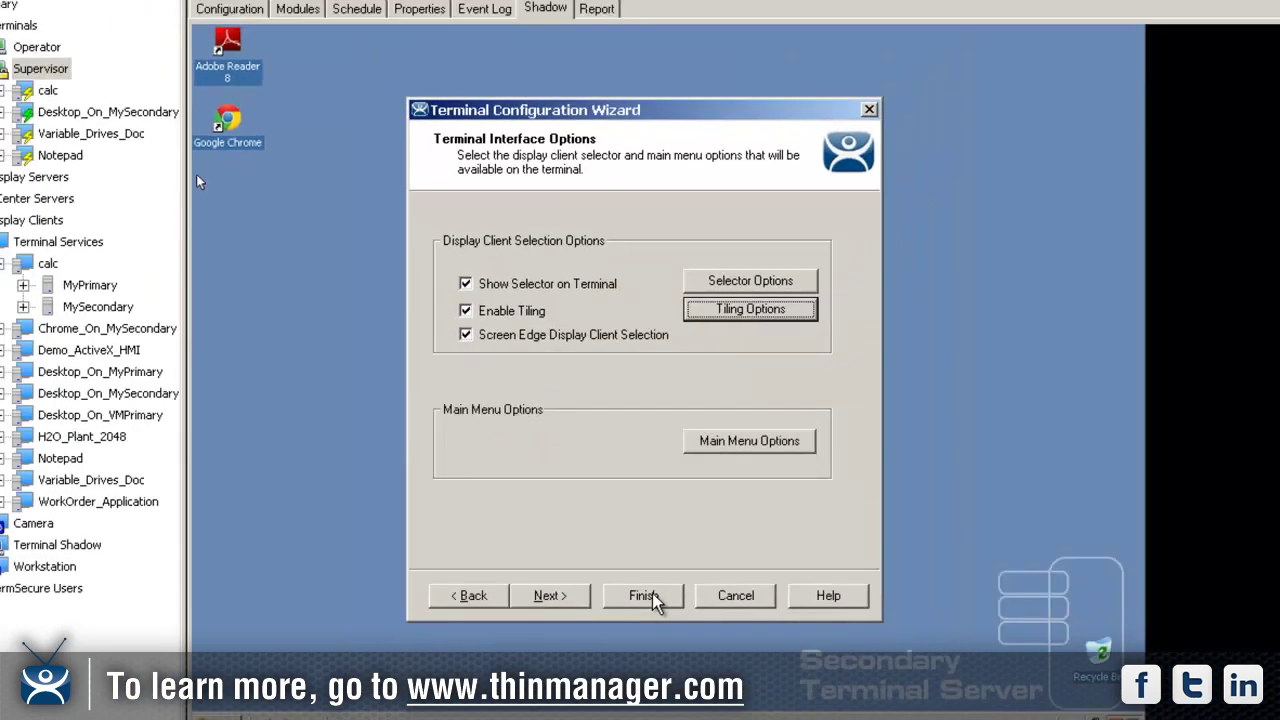
{"action": "left_click", "coordinate": [660, 659]}
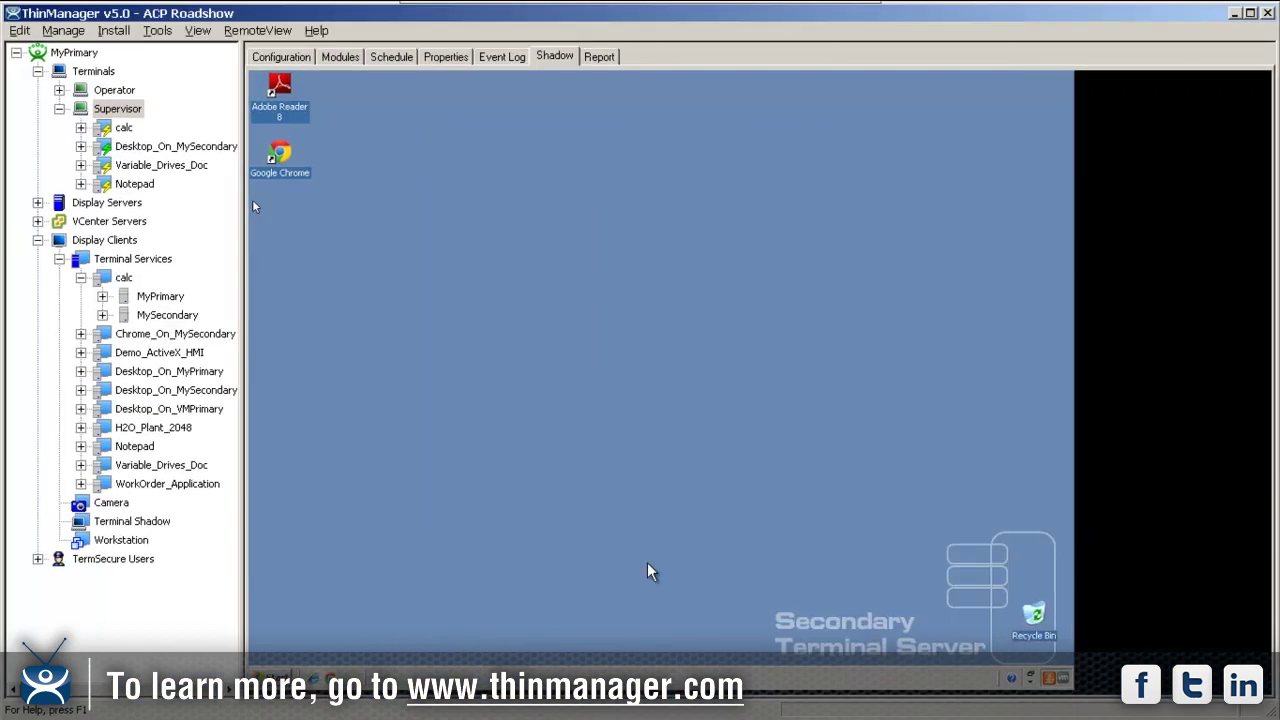
Restart the Supervisor terminal and confirm the restart so the tiling settings take effect
{"action": "right_click", "coordinate": [113, 110]}
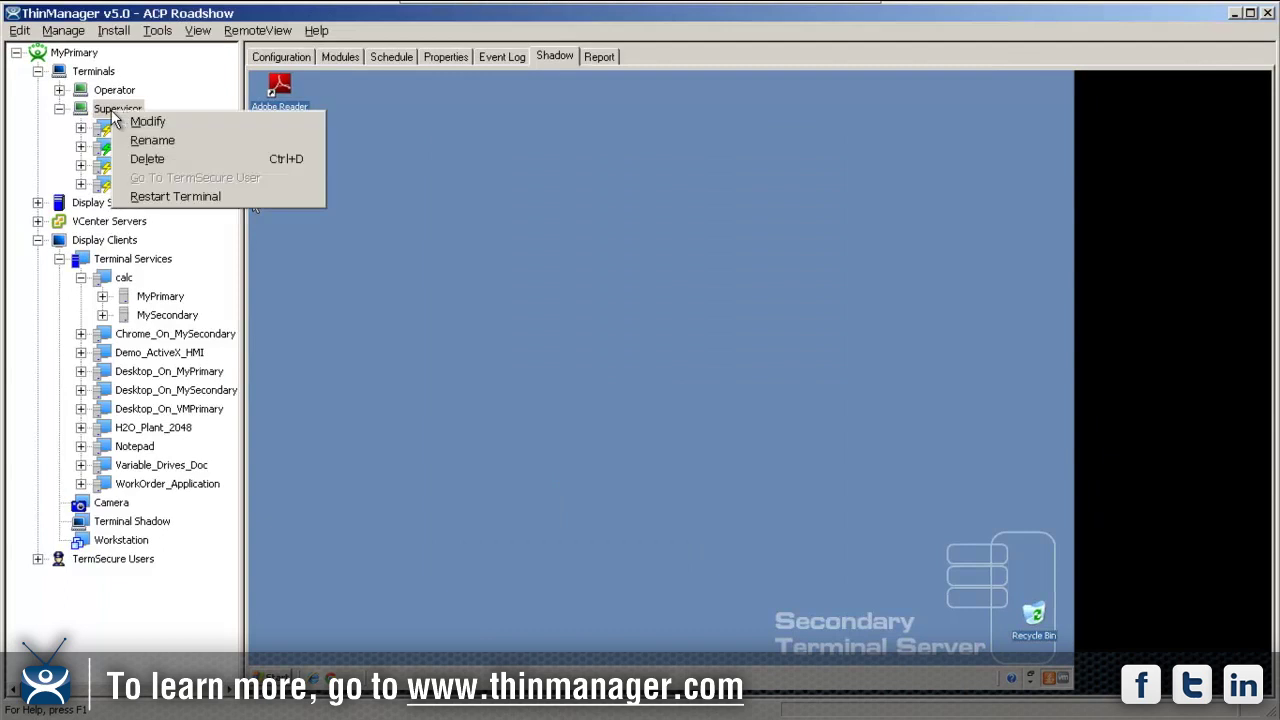
{"action": "left_click", "coordinate": [150, 196]}
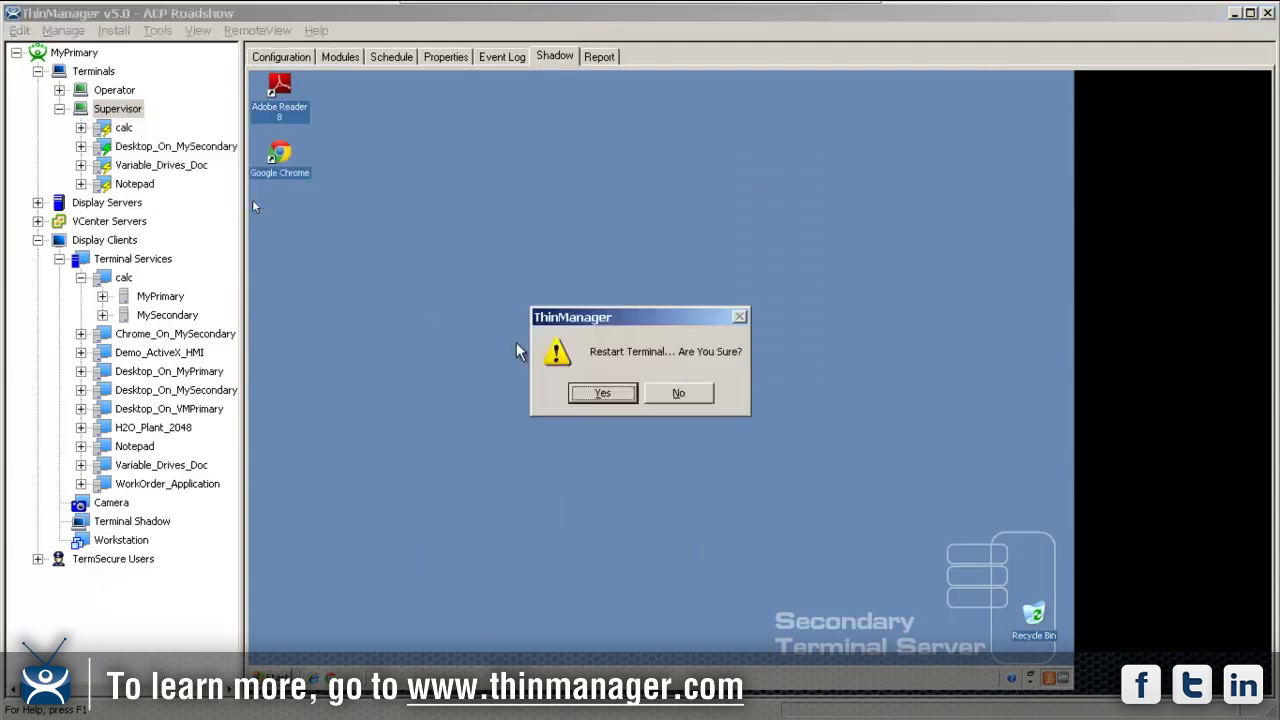
{"action": "left_click", "coordinate": [620, 401]}
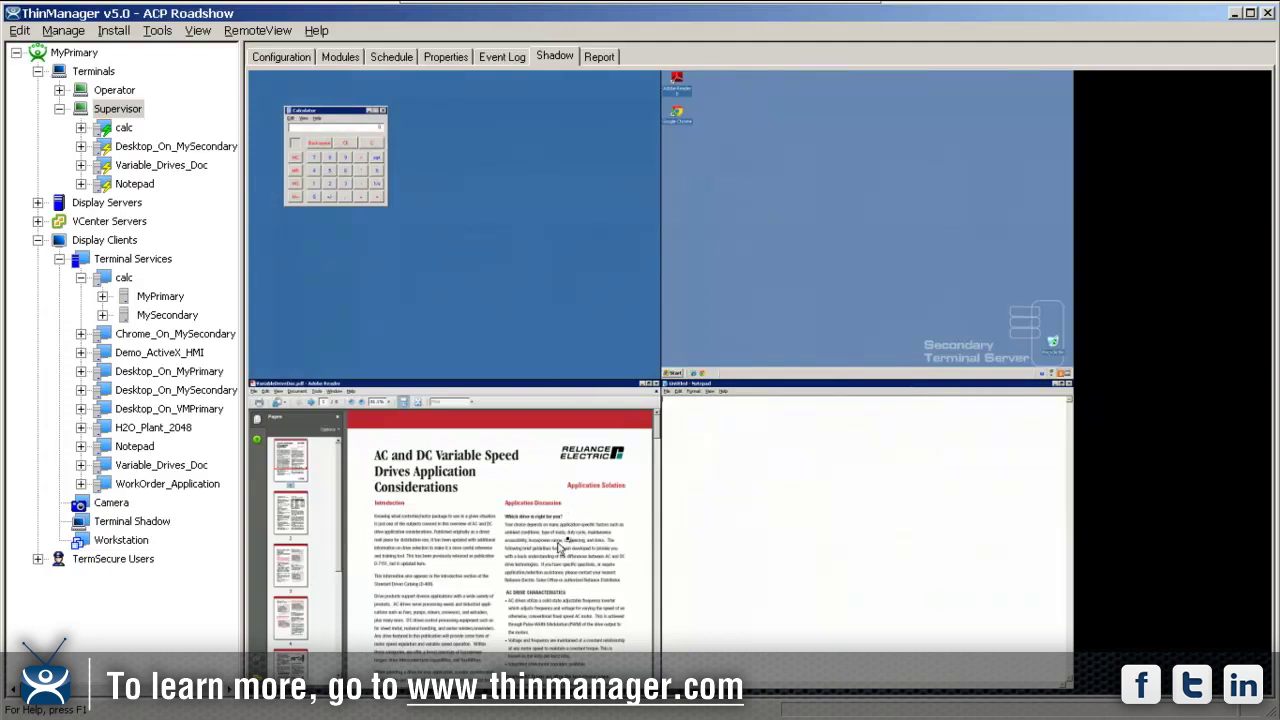
Enter "Nokndfoknqdsfonq" in the Notepad client opened from the tiled view and set its font size to 20
{"action": "left_click", "coordinate": [771, 522]}
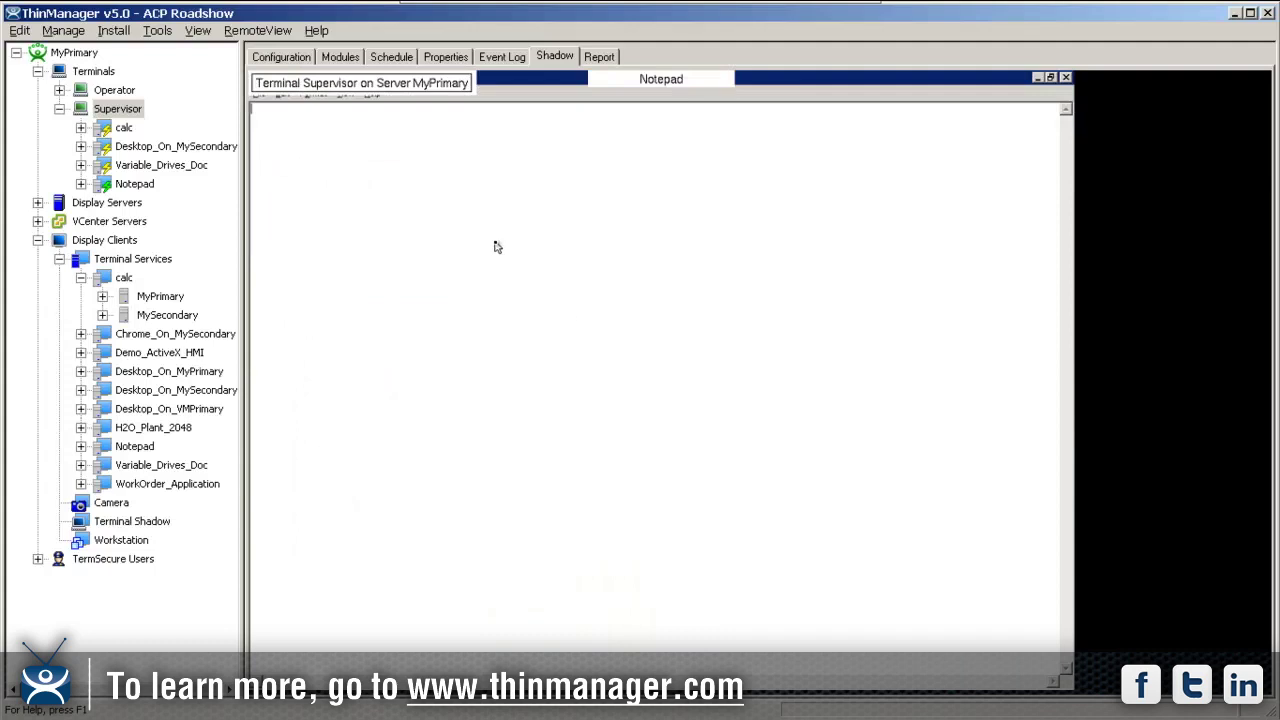
{"action": "type", "text": "Nokndfoknqdsfonq"}
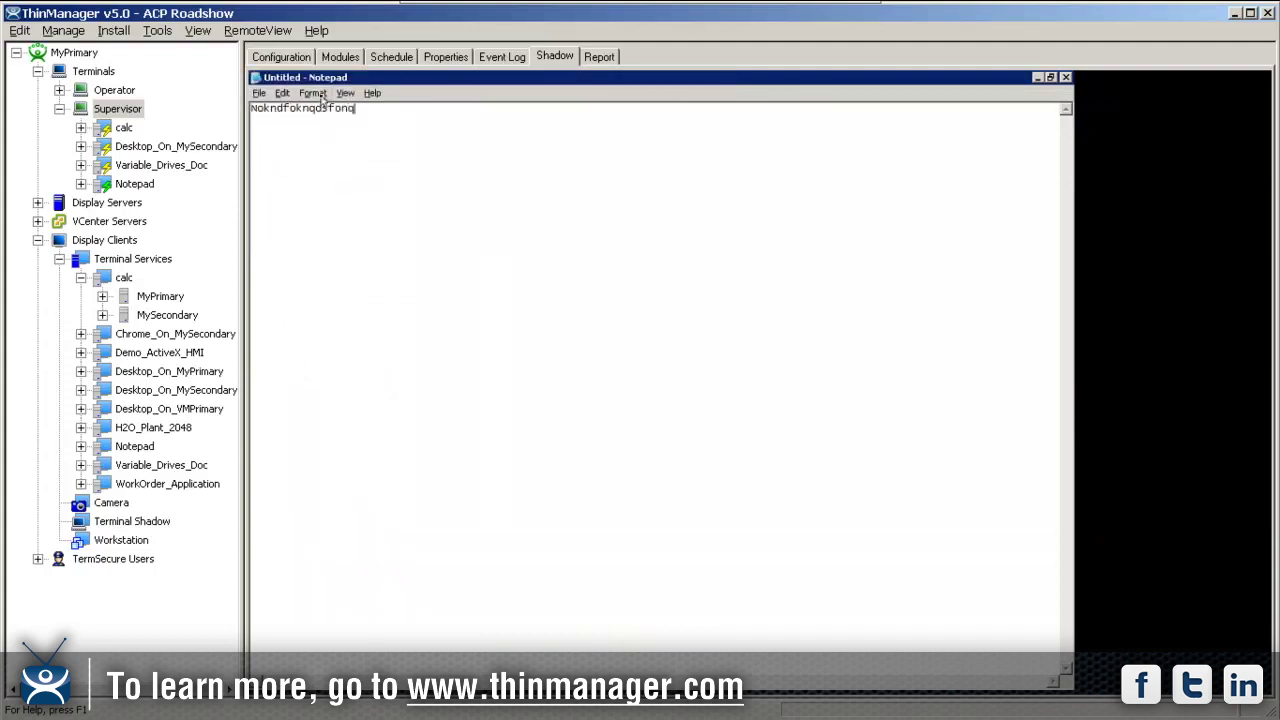
{"action": "left_click", "coordinate": [313, 93]}
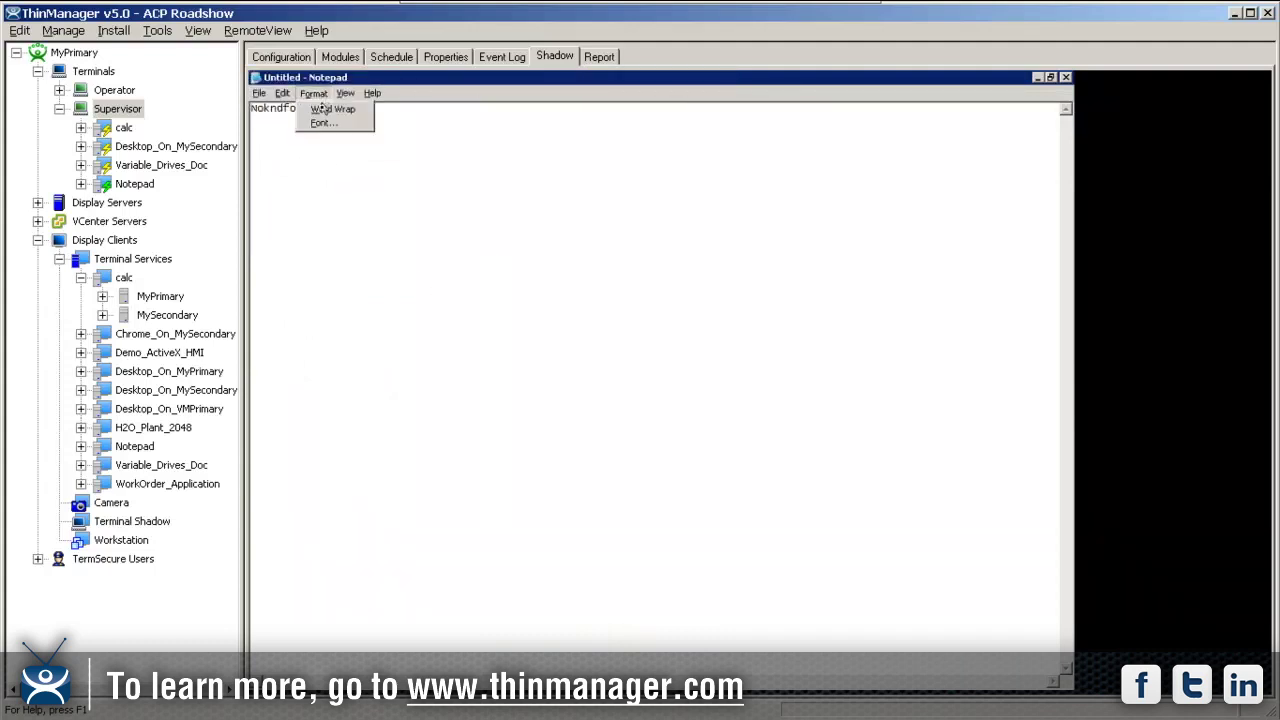
{"action": "left_click", "coordinate": [322, 123]}
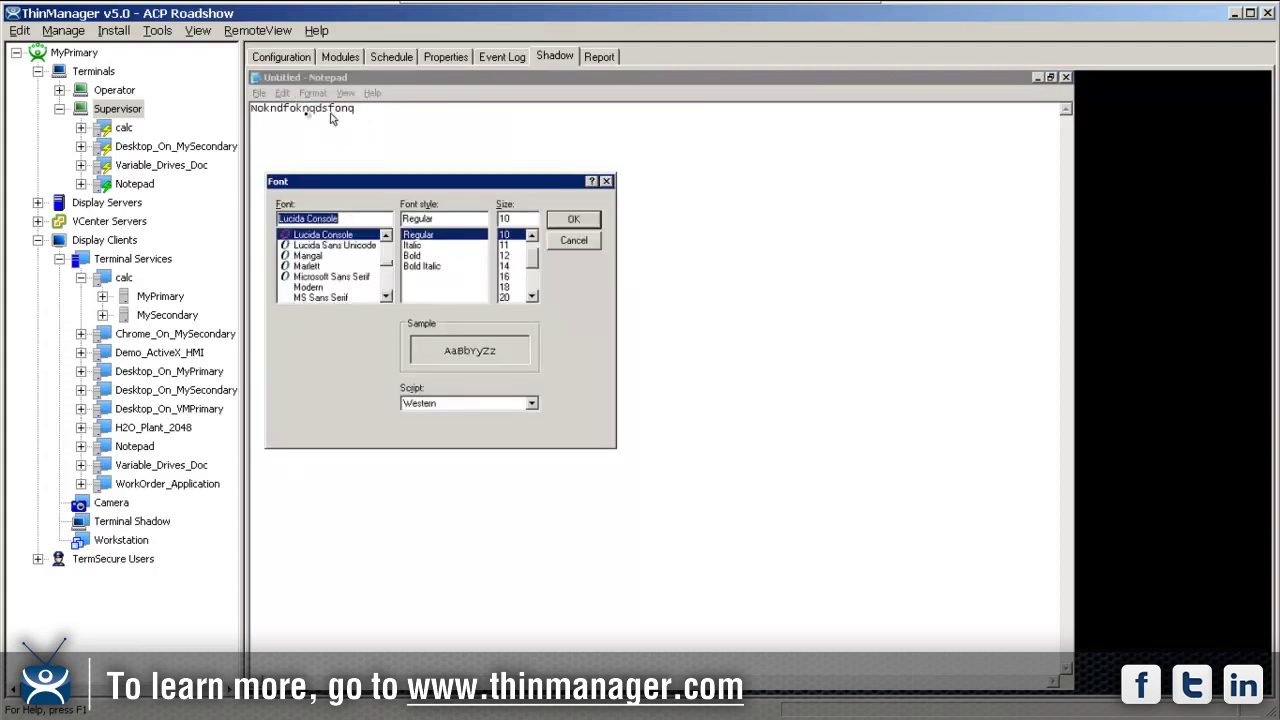
{"action": "left_click", "coordinate": [505, 297]}
{"action": "left_click", "coordinate": [574, 220]}
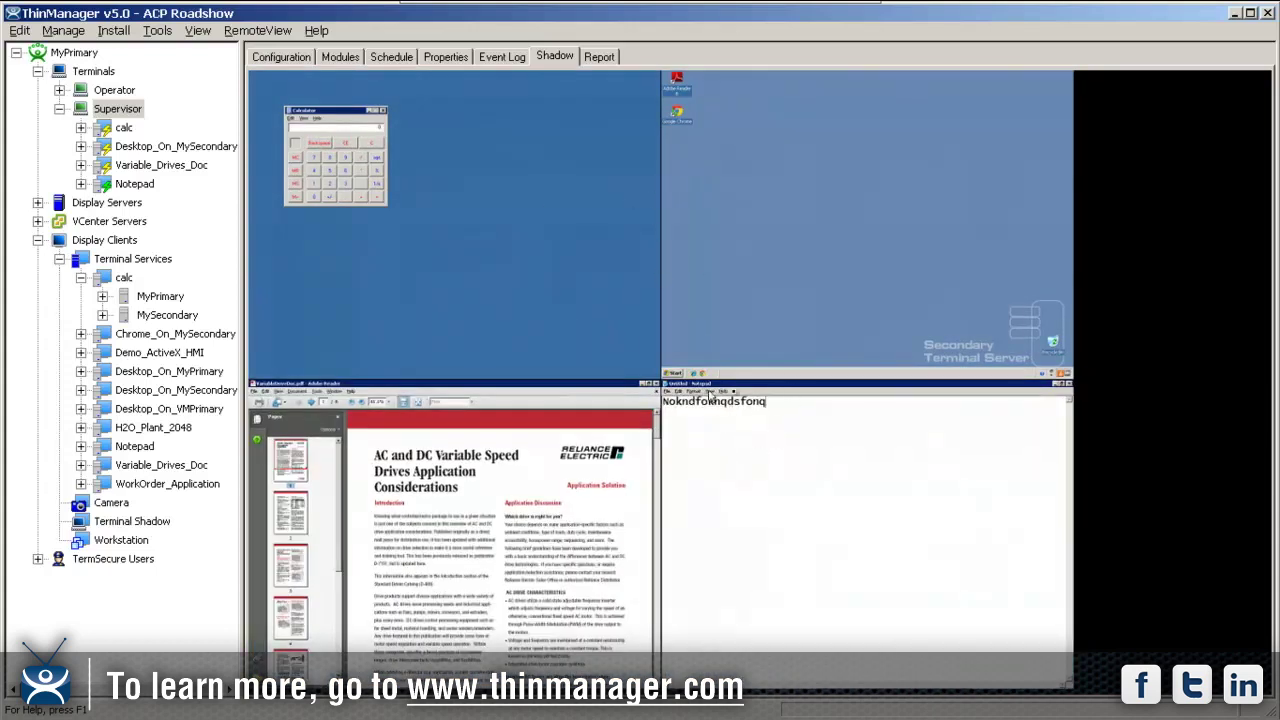
Open the calc client from the tiled view, enter 566 in the Calculator, and return to the tiles
{"action": "left_click", "coordinate": [598, 313]}
{"action": "left_click", "coordinate": [410, 272]}
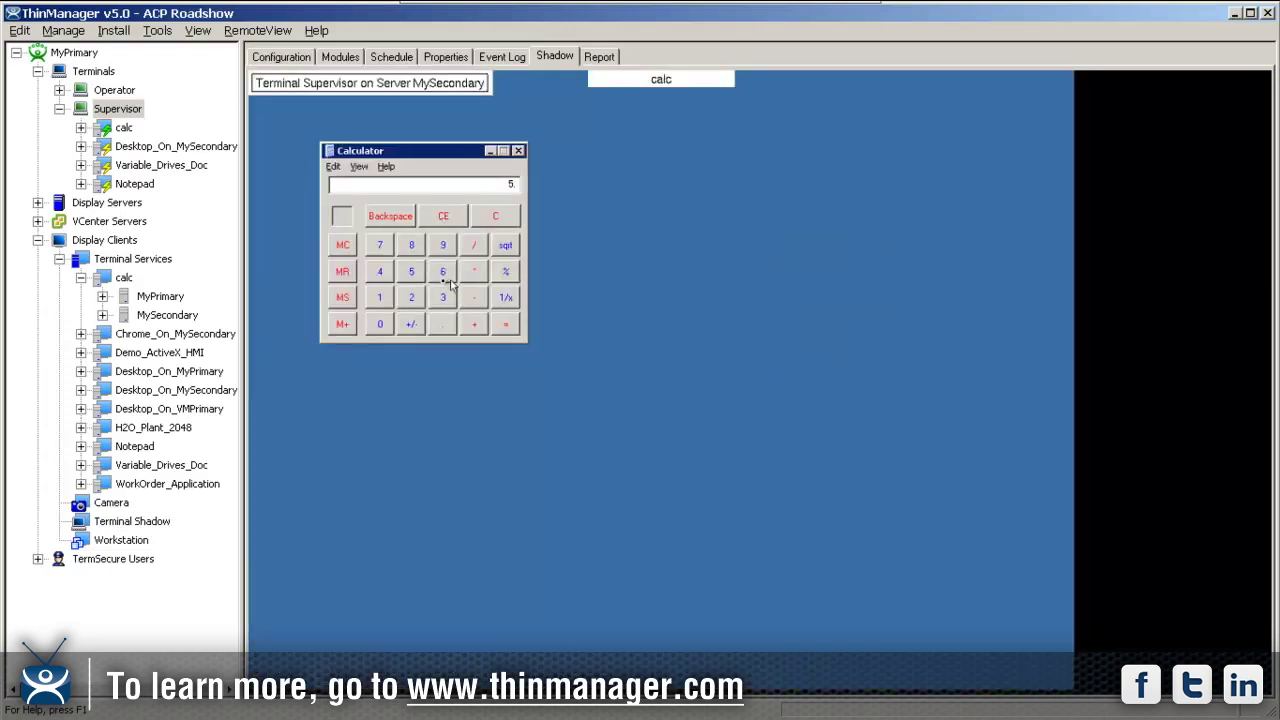
{"action": "left_click", "coordinate": [442, 272]}
{"action": "left_click", "coordinate": [442, 272]}
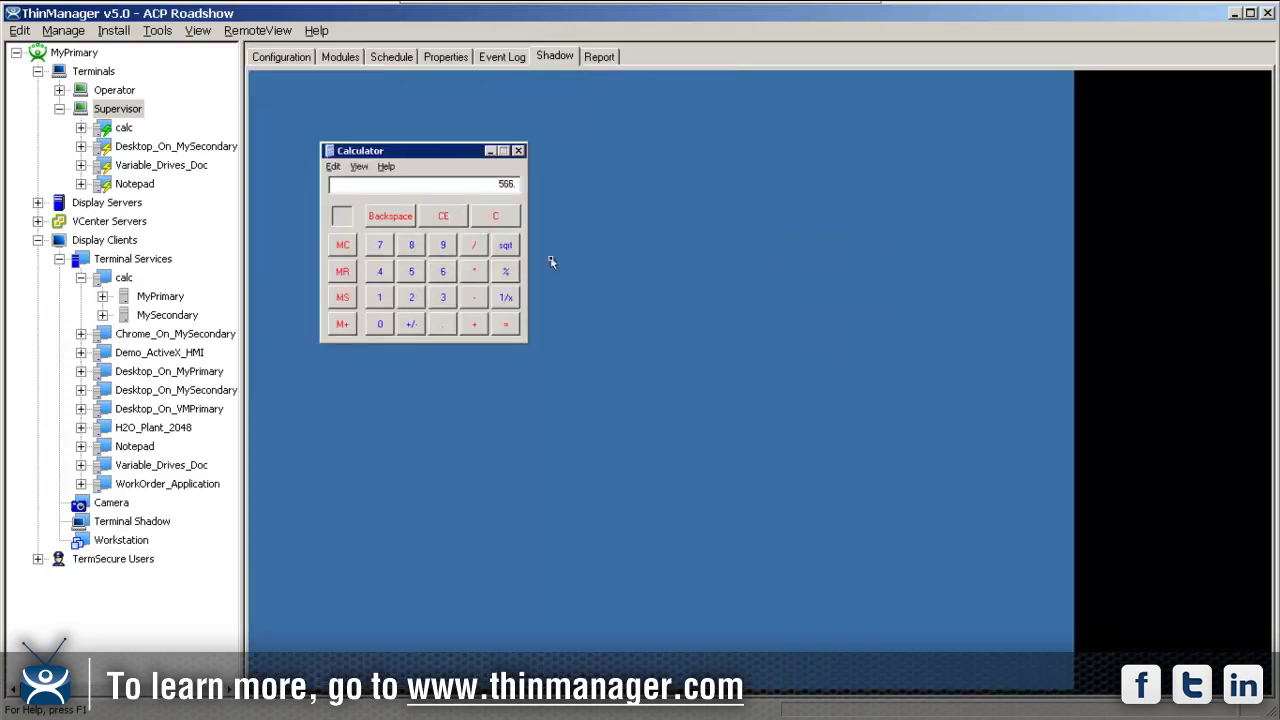
{"action": "left_click", "coordinate": [568, 270]}
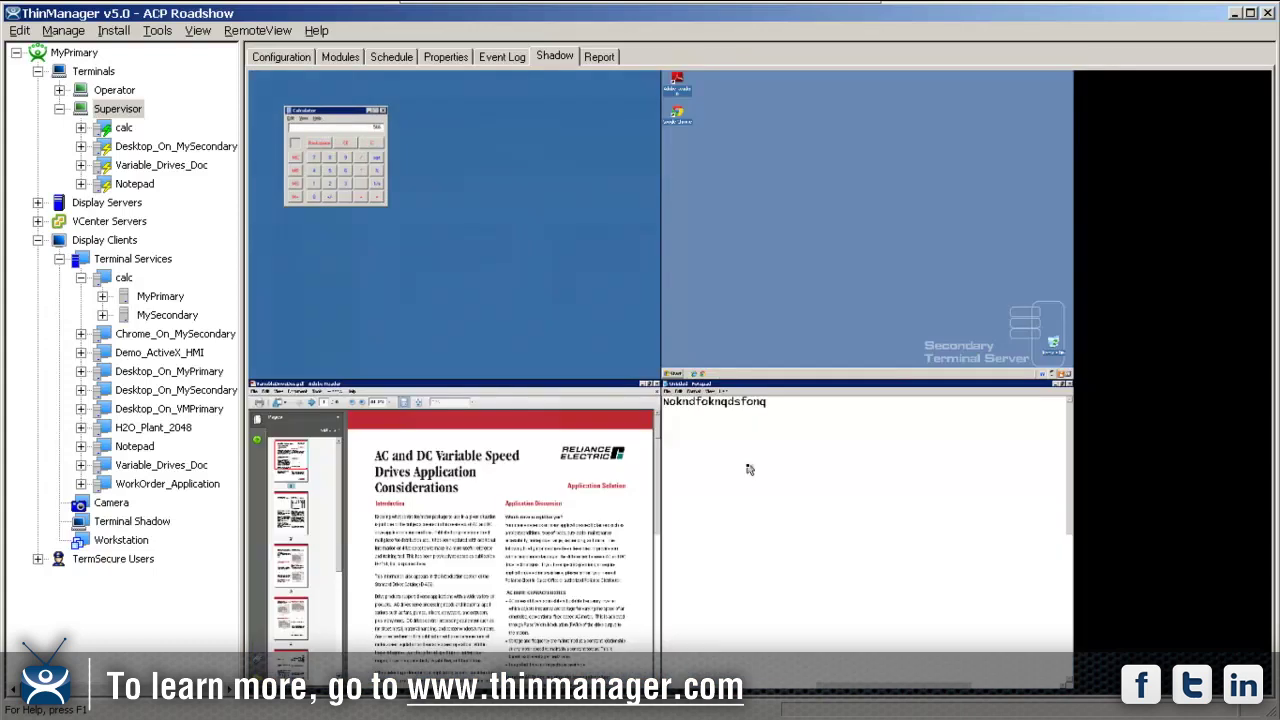
Open the Notepad client from the tiles and add the lines "advlamds", "flgma", "dsma", "dlf,mb" and "ad;lf" below the existing text
{"action": "left_click", "coordinate": [750, 470]}
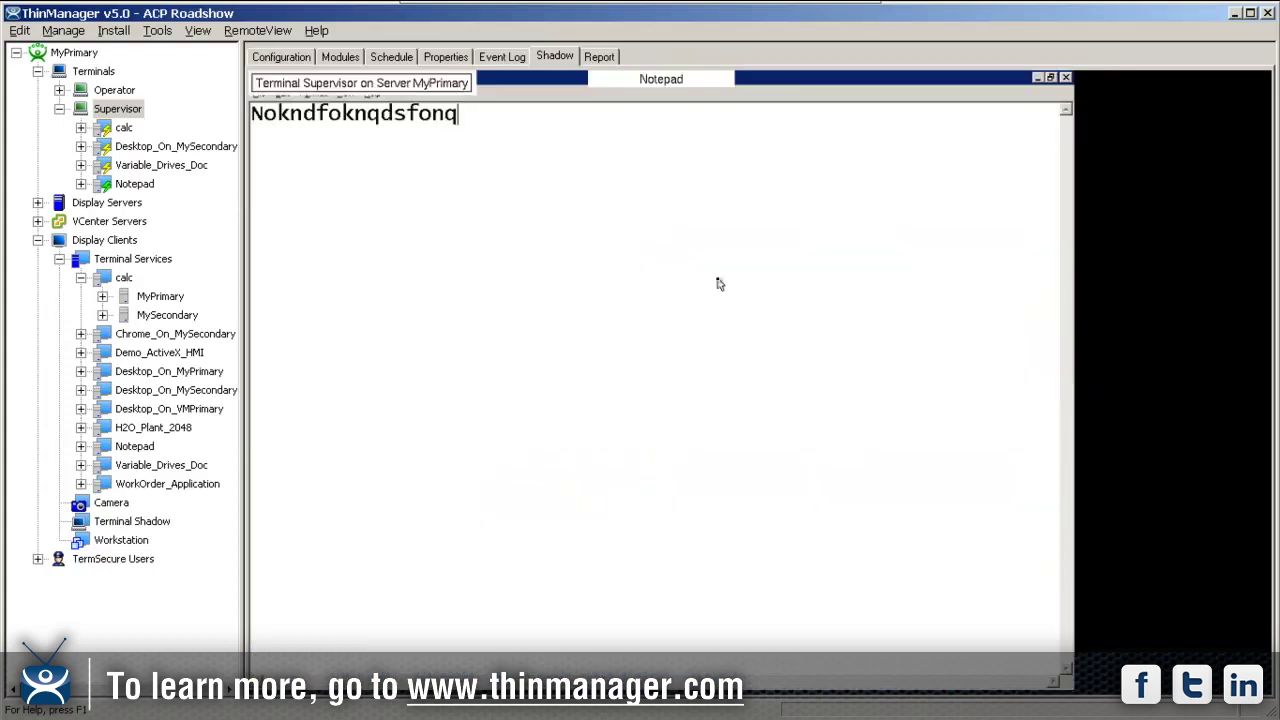
{"action": "key", "text": "Return"}
{"action": "type", "text": "advlamds"}
{"action": "key", "text": "Return"}
{"action": "type", "text": "flgma"}
{"action": "key", "text": "Return"}
{"action": "type", "text": "dsm"}
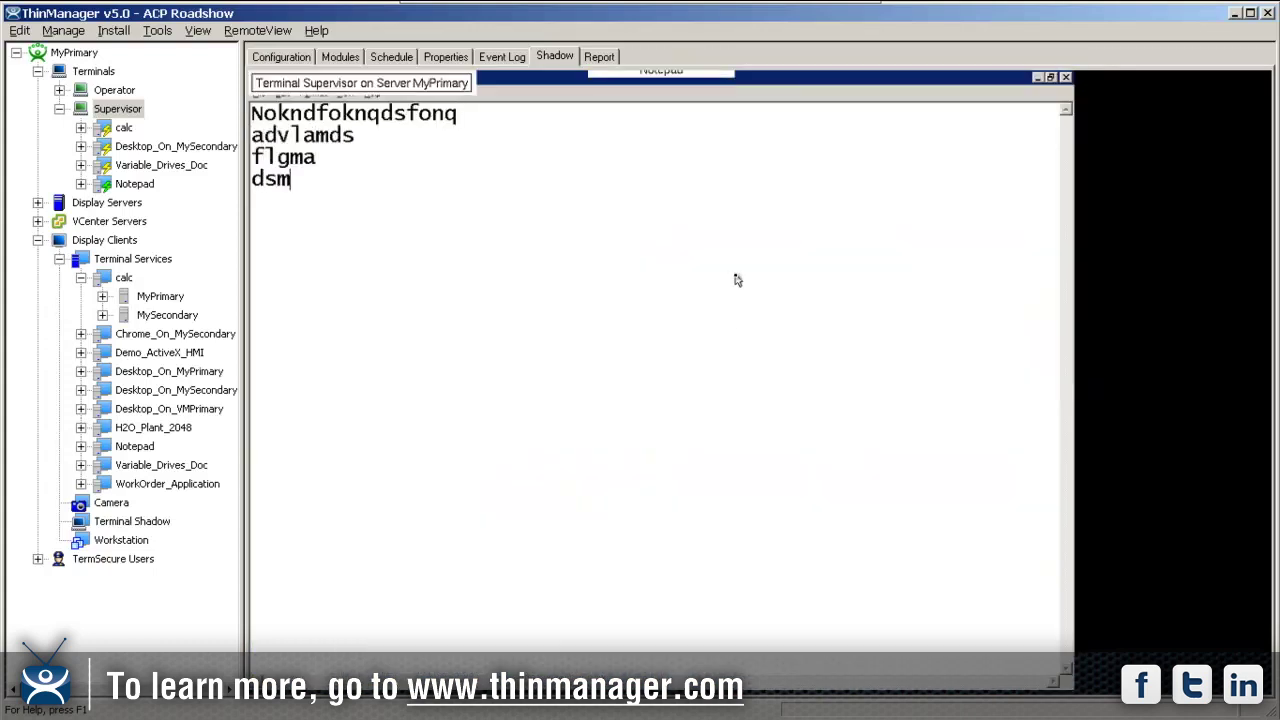
{"action": "type", "text": "a"}
{"action": "key", "text": "Return"}
{"action": "type", "text": "dlf,mb"}
{"action": "key", "text": "Return"}
{"action": "type", "text": "ad;lf"}
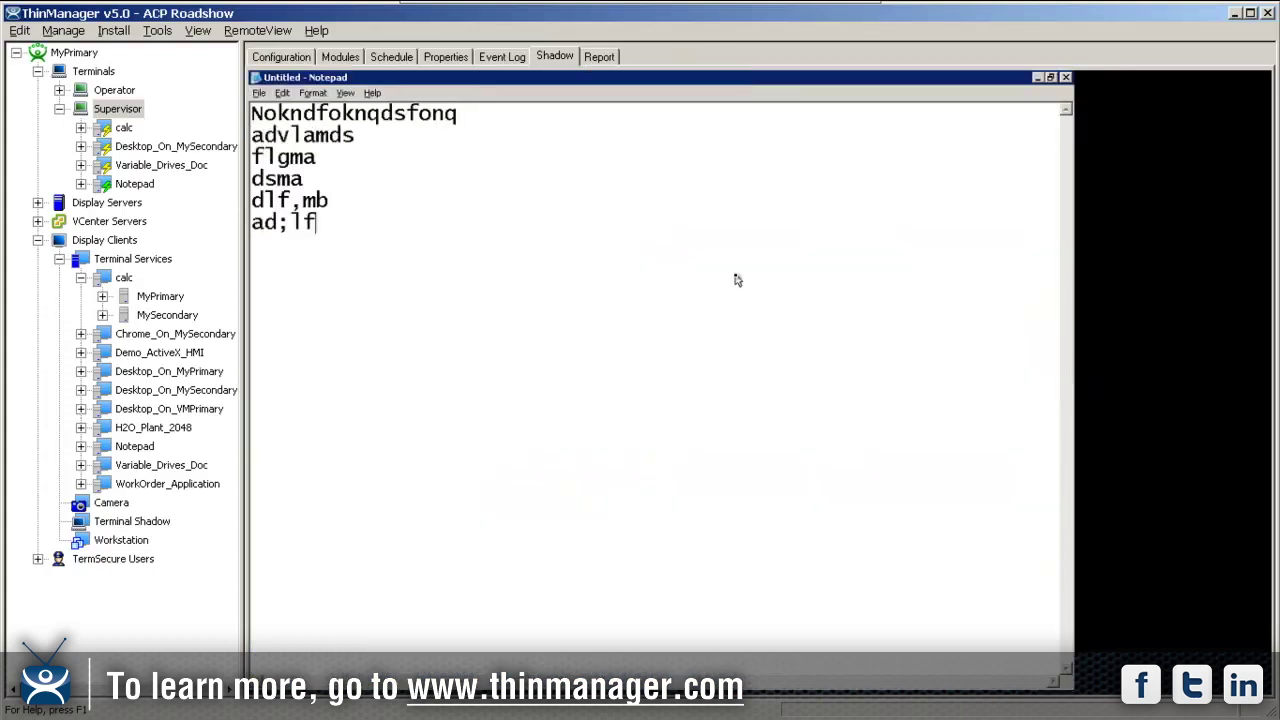
Select the Supervisor terminal again in the Terminals tree to reload its shadow session
{"action": "left_click", "coordinate": [126, 110]}
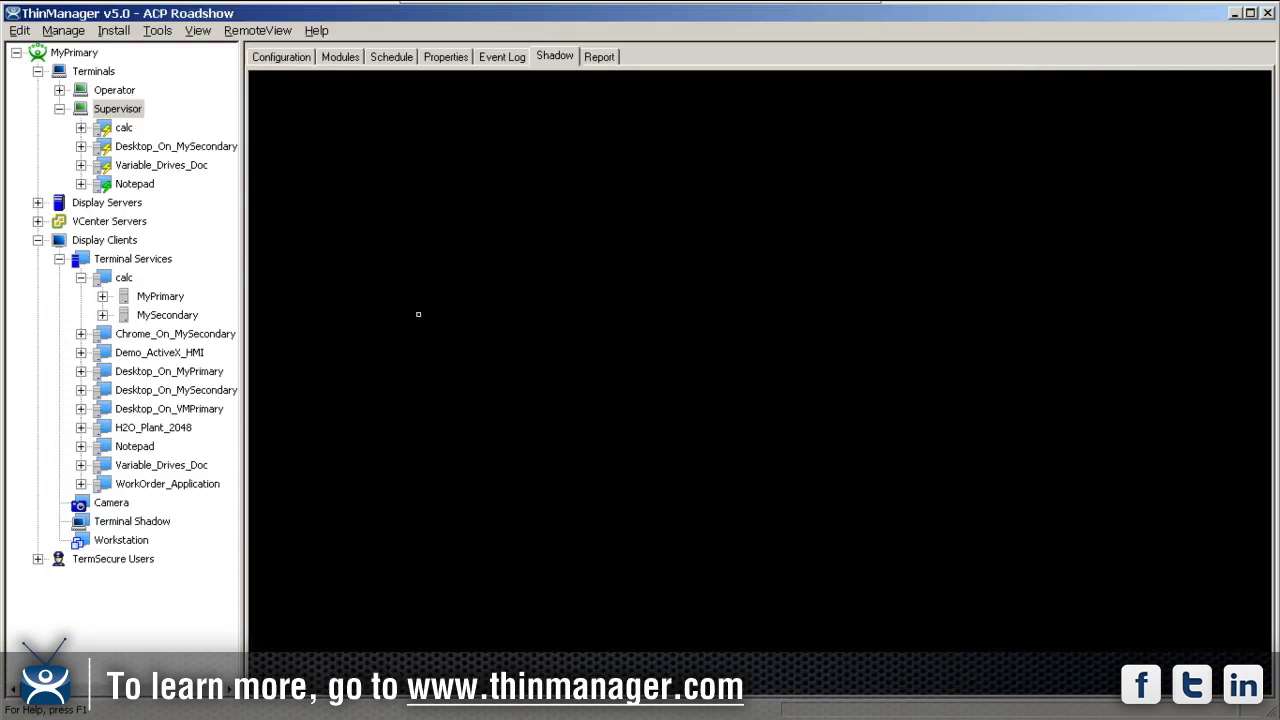